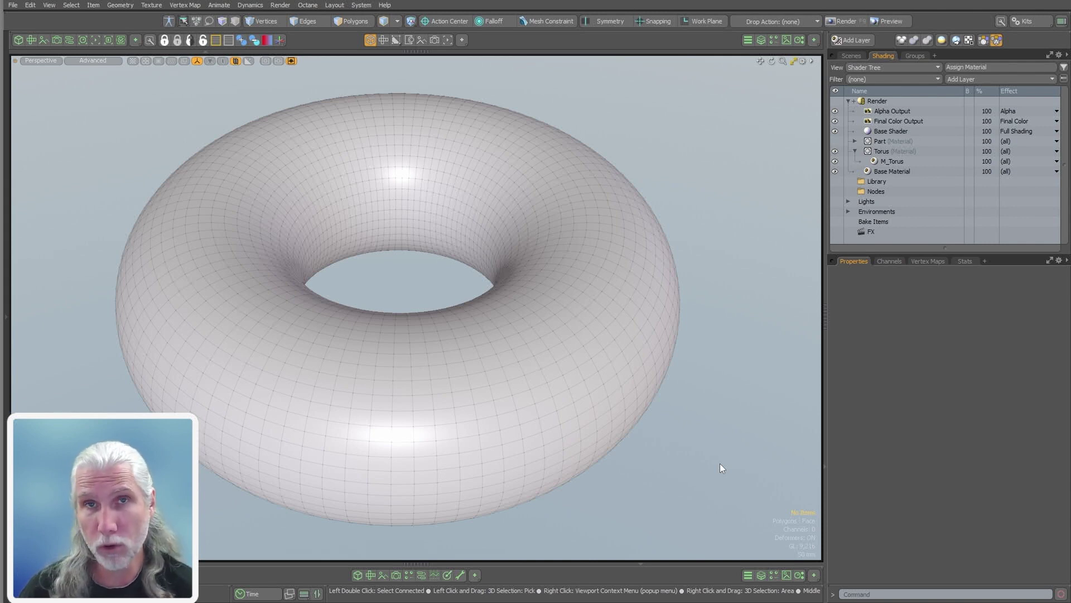
# Select the torus, check its UV map and Torus material, and open the PBR kit popover.
pyautogui.keyDown('alt'); pyautogui.moveTo(720, 464); pyautogui.dragTo(725, 476); pyautogui.keyUp('alt')
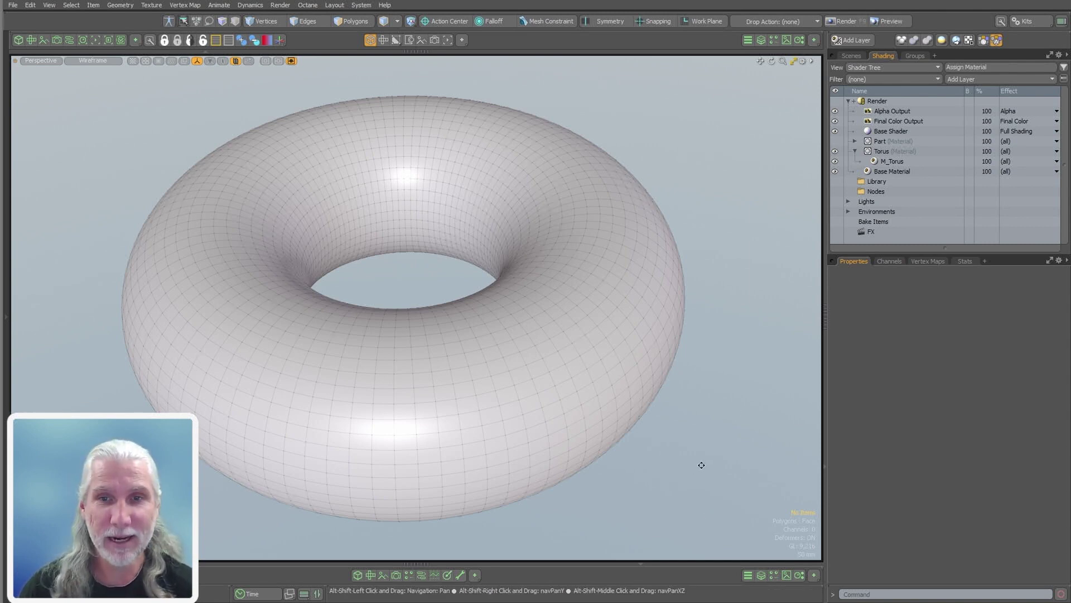
pyautogui.keyDown('alt'); pyautogui.moveTo(702, 465); pyautogui.dragTo(707, 490); pyautogui.keyUp('alt')
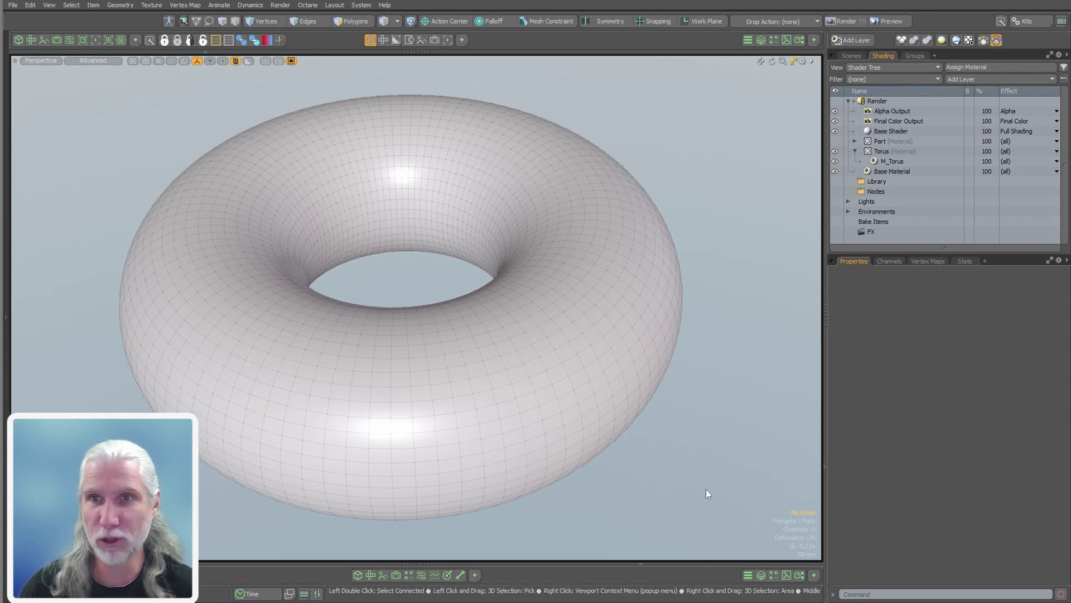
pyautogui.click(505, 466)
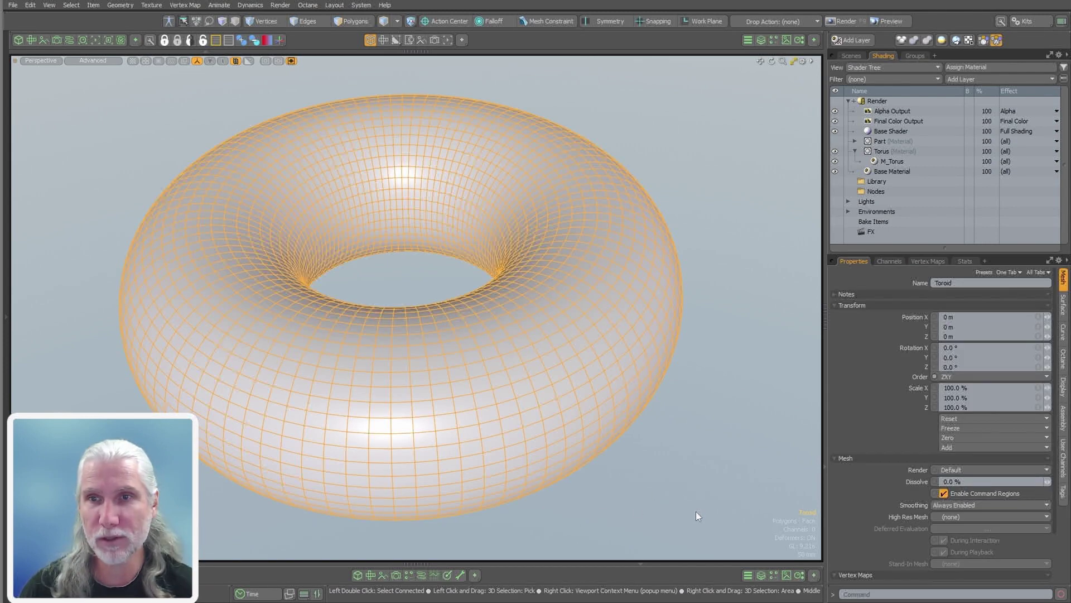
pyautogui.click(928, 262)
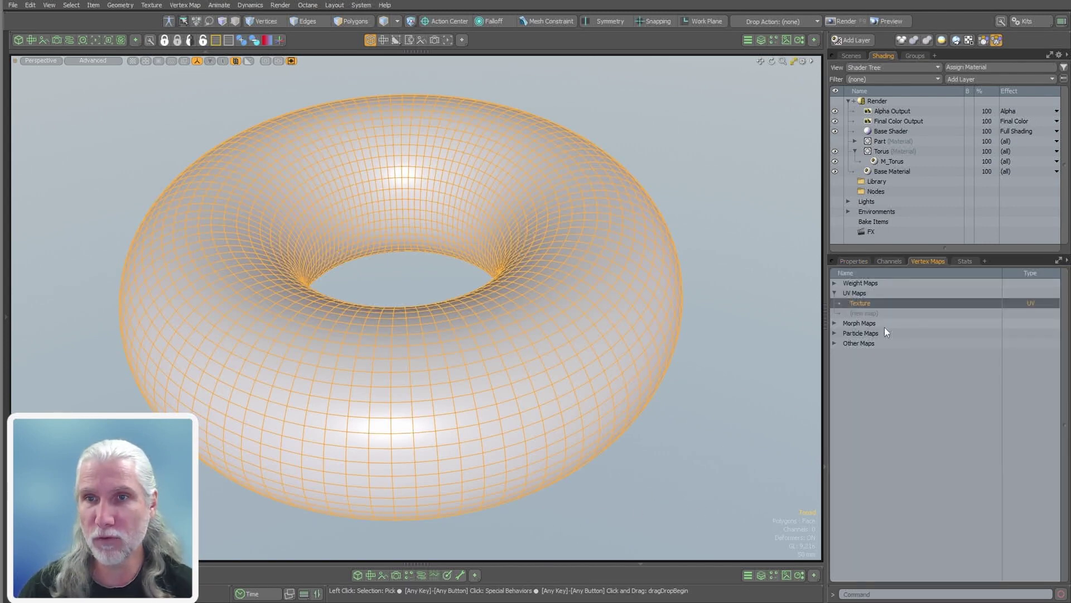
pyautogui.click(886, 151)
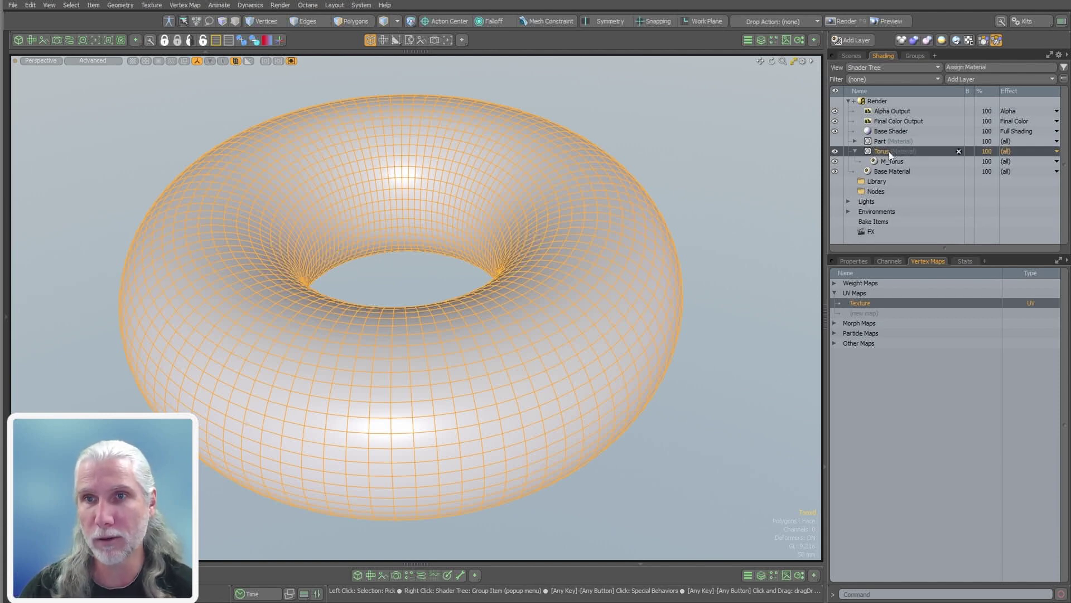
pyautogui.click(854, 260)
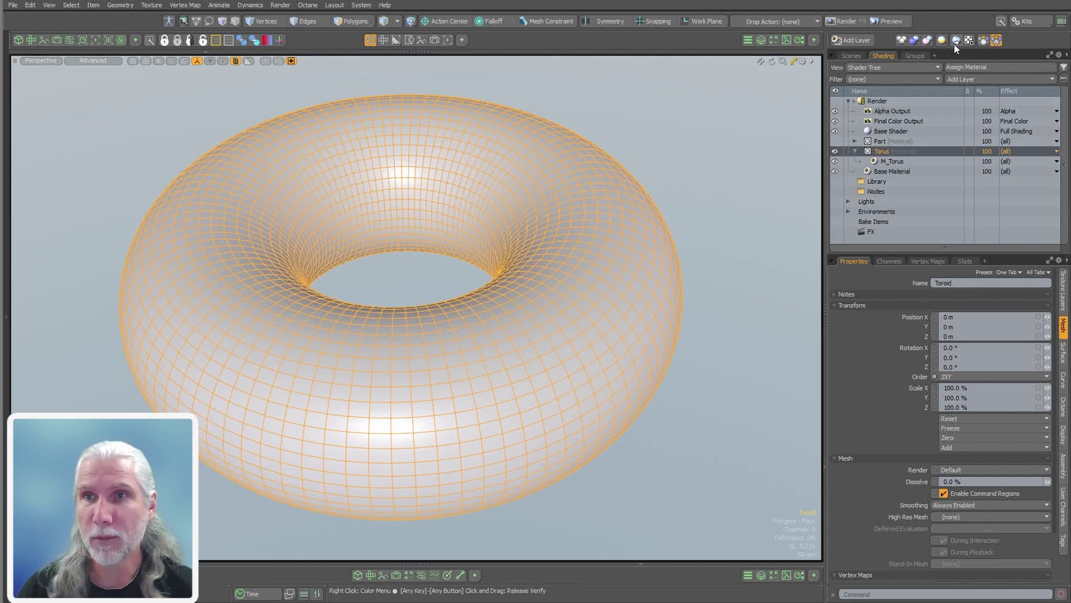
pyautogui.click(983, 41)
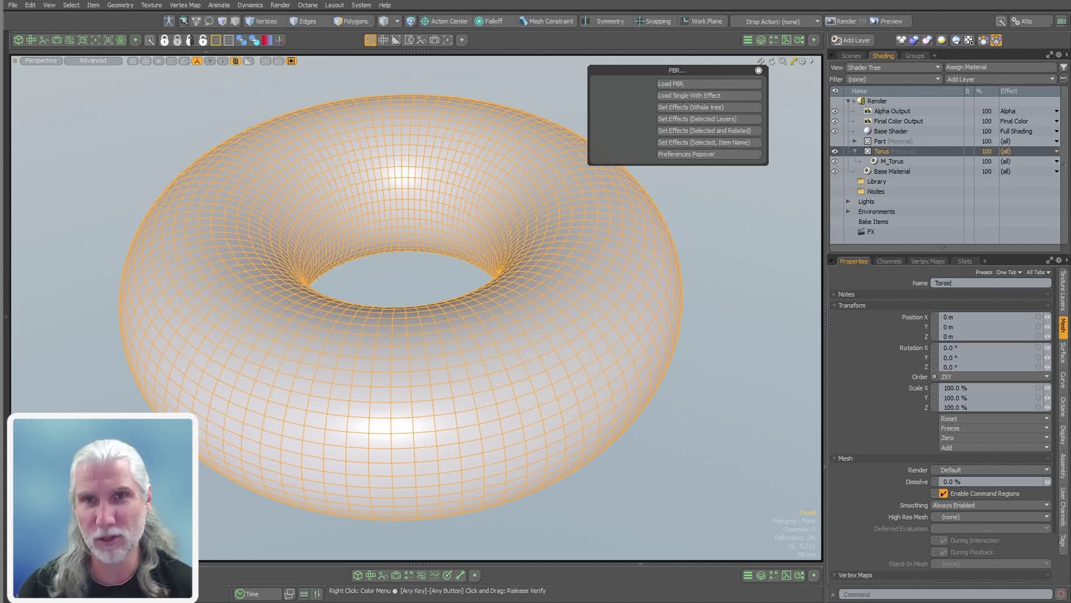
# Load the rock_rough_omfr20 Albedo, Normal and Roughness JPGs with Load Single With Effect.
pyautogui.click(725, 95)
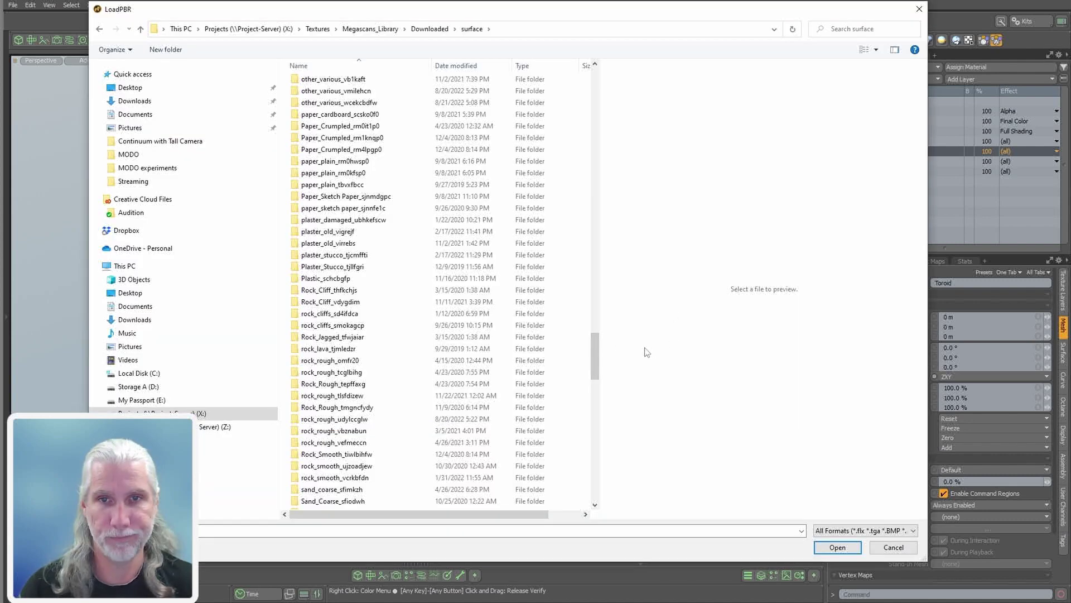
pyautogui.scroll(-2, 594, 357)
pyautogui.scroll(2, 496, 349)
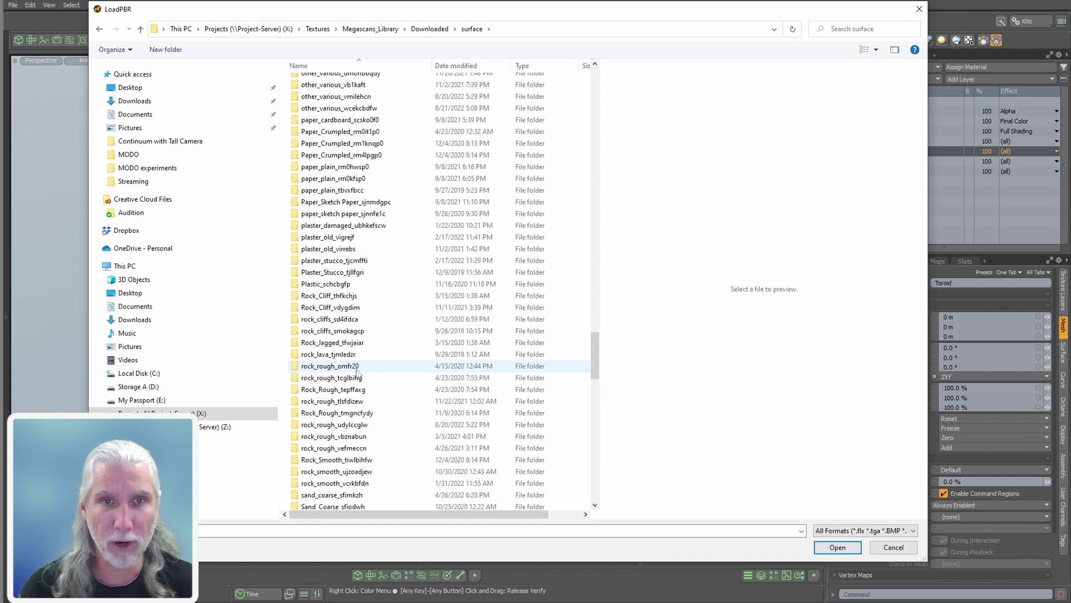
pyautogui.doubleClick(351, 367)
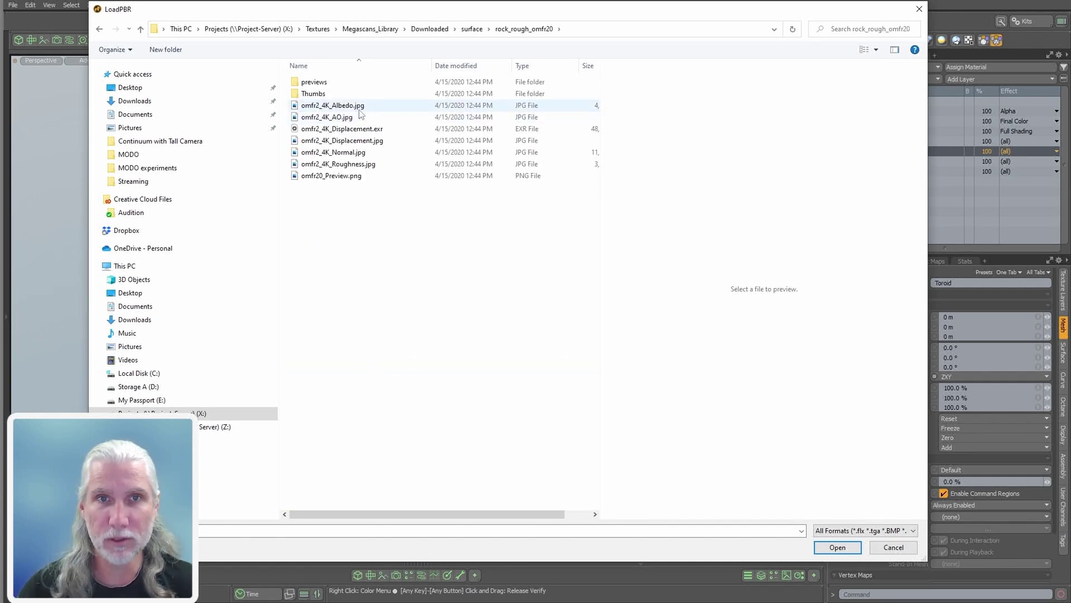
pyautogui.click(335, 176)
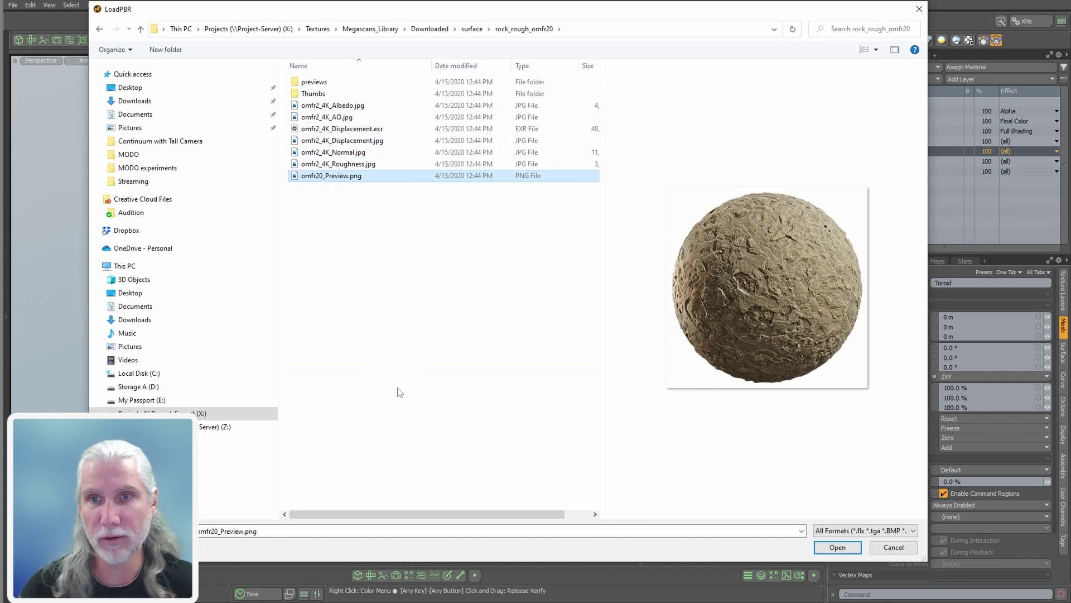
pyautogui.click(363, 105)
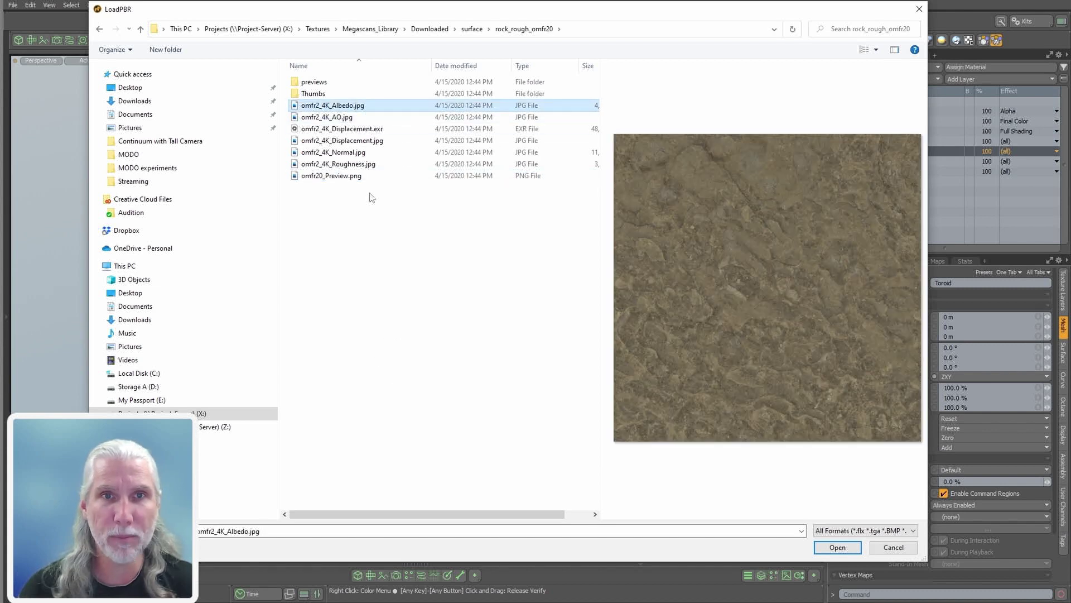
pyautogui.keyDown('ctrl'); pyautogui.click(346, 151); pyautogui.keyUp('ctrl')
pyautogui.keyDown('ctrl'); pyautogui.click(346, 163); pyautogui.keyUp('ctrl')
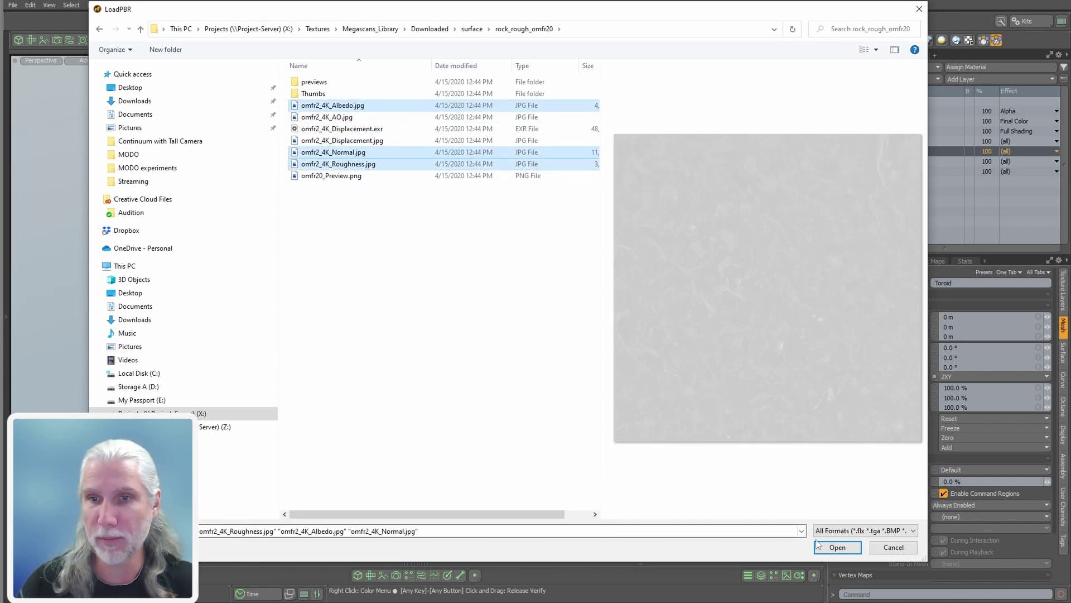
pyautogui.click(835, 545)
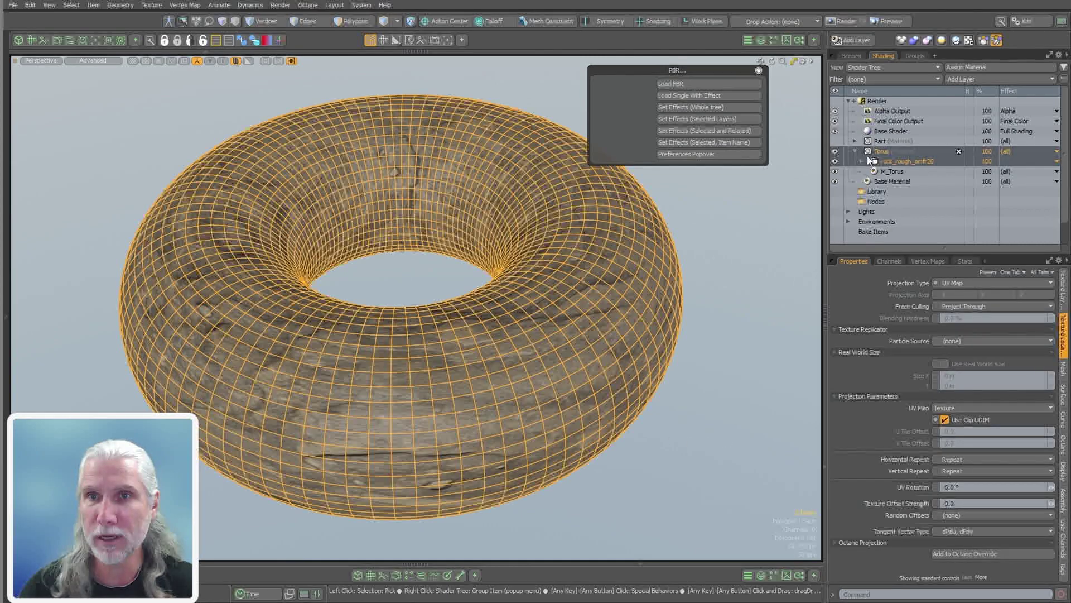
# Expand the rock group and select the three image layers' Texture Locators.
pyautogui.click(863, 161)
pyautogui.click(906, 161)
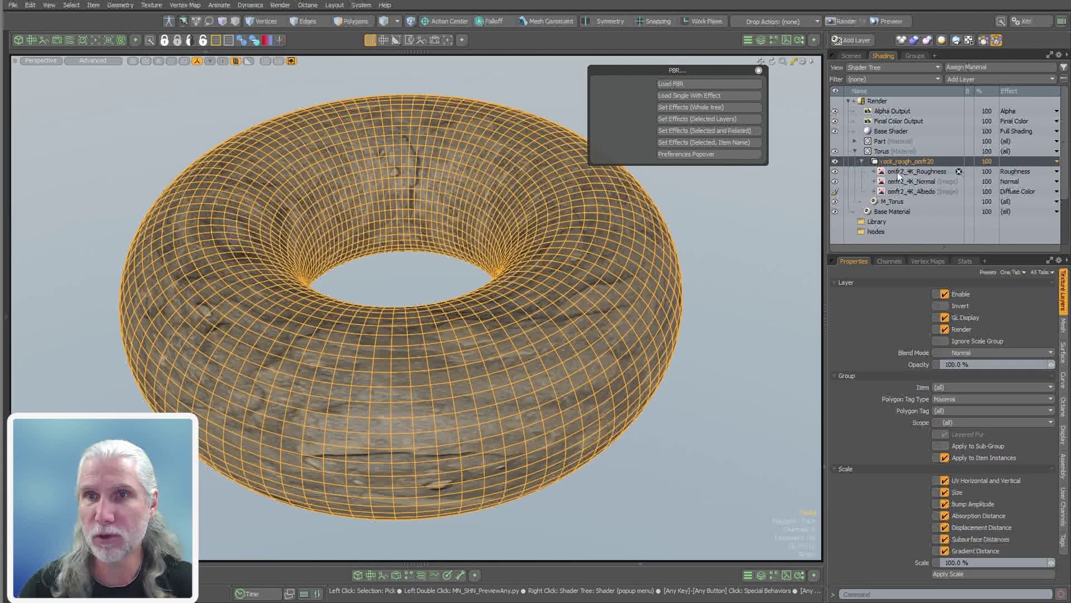
pyautogui.moveTo(900, 173); pyautogui.dragTo(915, 192)
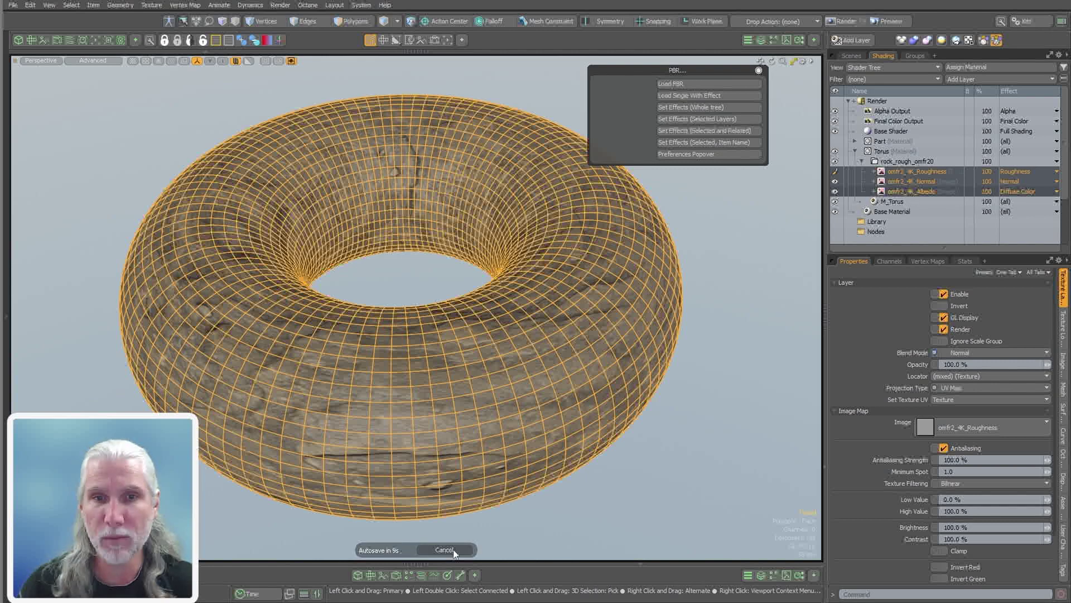
pyautogui.press('3')
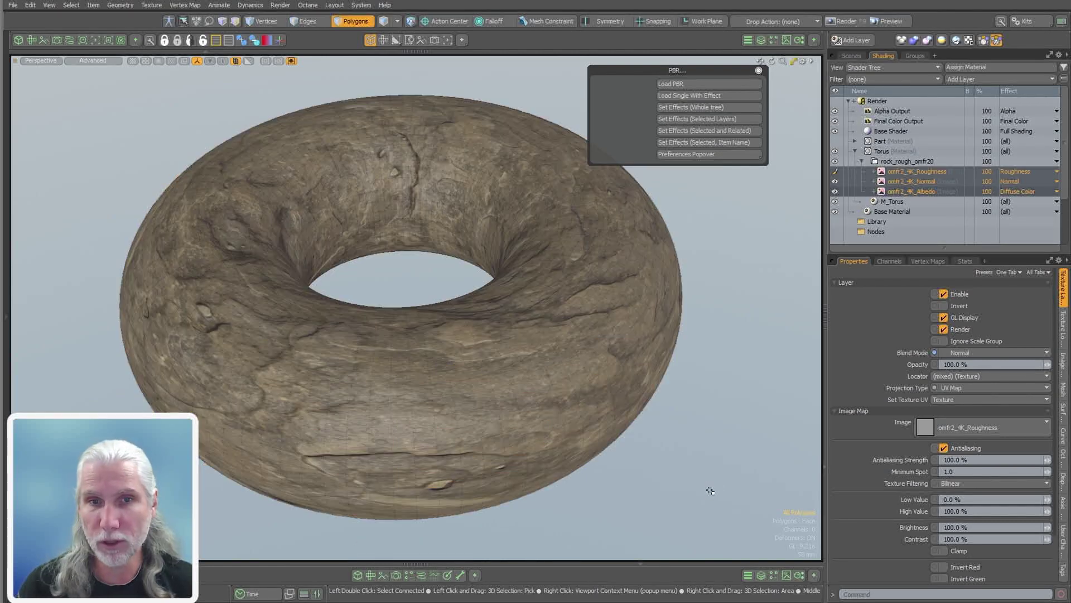
pyautogui.moveTo(485, 430)
pyautogui.keyDown('alt'); pyautogui.mouseDown()
pyautogui.moveTo(485, 442)
pyautogui.moveTo(489, 433)
pyautogui.mouseUp(); pyautogui.keyUp('alt')
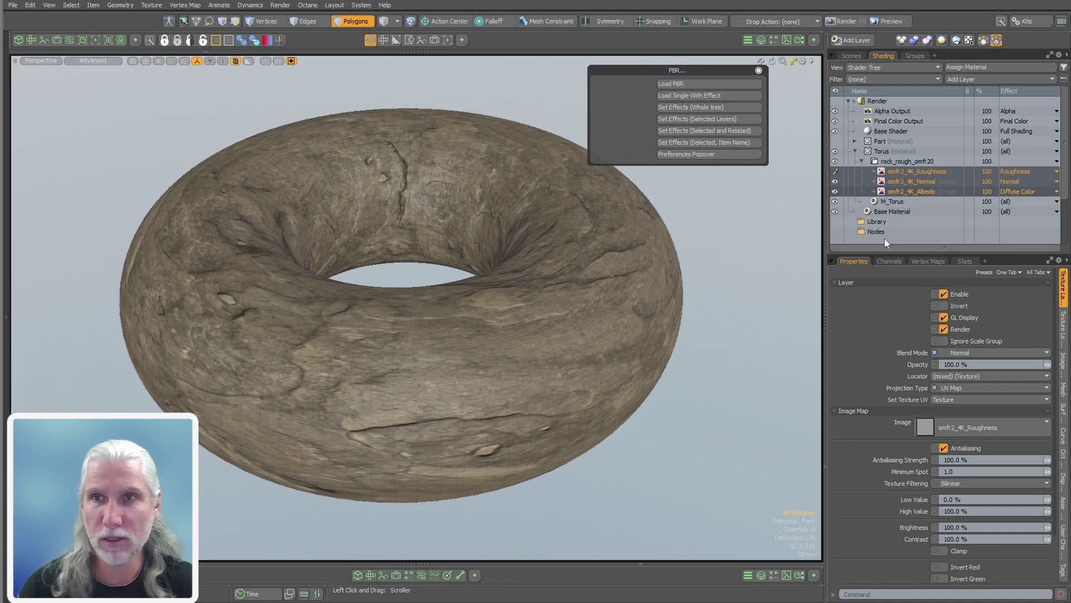
pyautogui.click(875, 187)
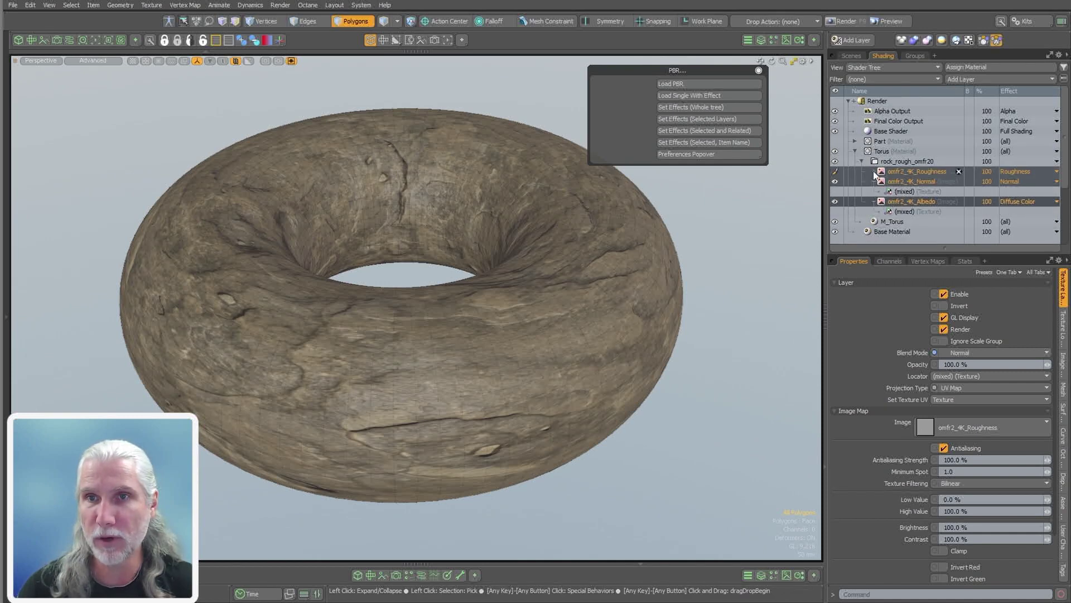
pyautogui.click(912, 181)
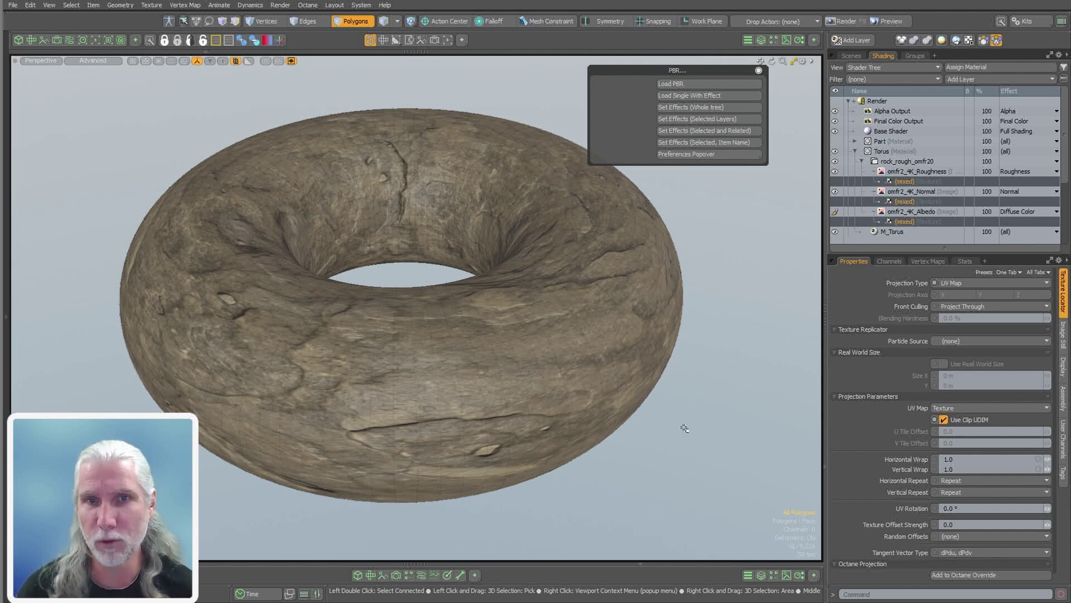
pyautogui.moveTo(684, 428)
pyautogui.keyDown('alt'); pyautogui.mouseDown()
pyautogui.moveTo(700, 471)
pyautogui.moveTo(529, 282)
pyautogui.moveTo(377, 367)
pyautogui.mouseUp(); pyautogui.keyUp('alt')
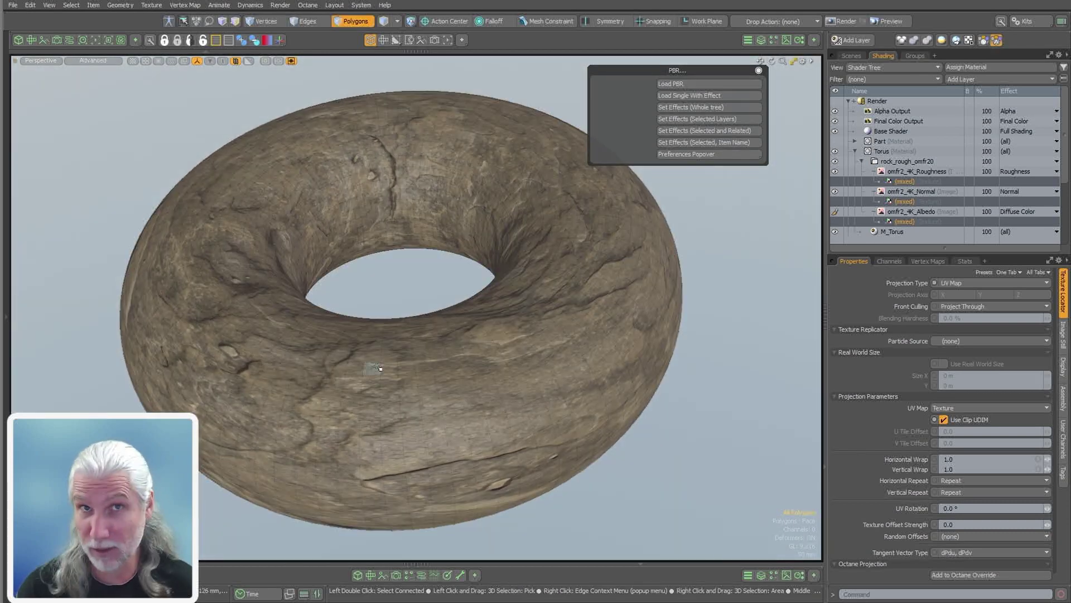
pyautogui.keyDown('alt'); pyautogui.moveTo(498, 367); pyautogui.dragTo(751, 347); pyautogui.keyUp('alt')
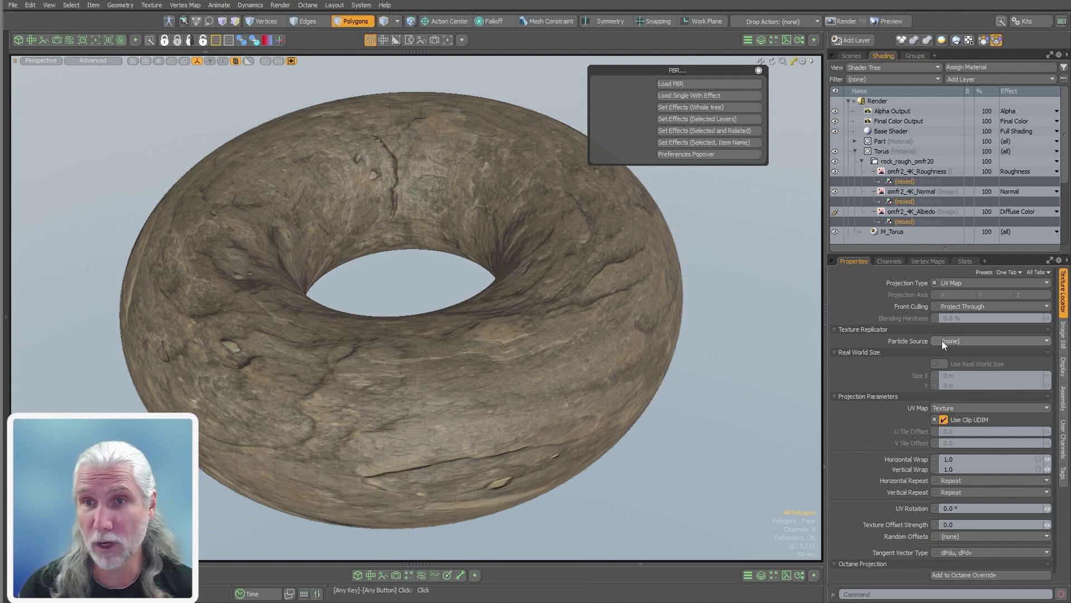
# Switch the rock texture locators to Triplanar Projection and close the PBR popover.
pyautogui.click(960, 282)
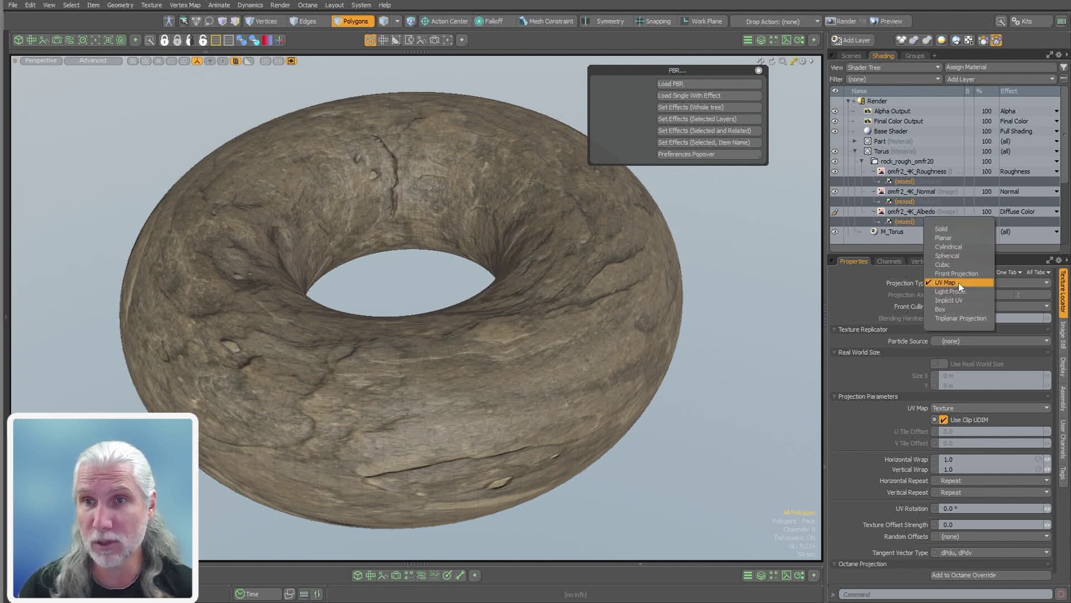
pyautogui.click(959, 320)
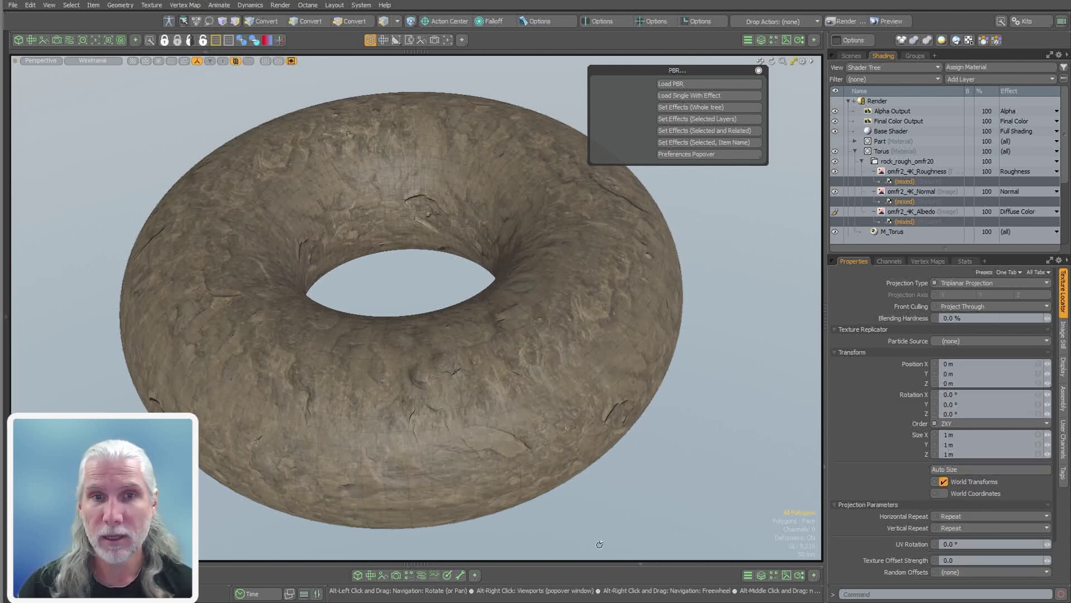
pyautogui.moveTo(580, 530)
pyautogui.keyDown('alt'); pyautogui.mouseDown()
pyautogui.moveTo(587, 550)
pyautogui.moveTo(685, 418)
pyautogui.moveTo(686, 402)
pyautogui.mouseUp(); pyautogui.keyUp('alt')
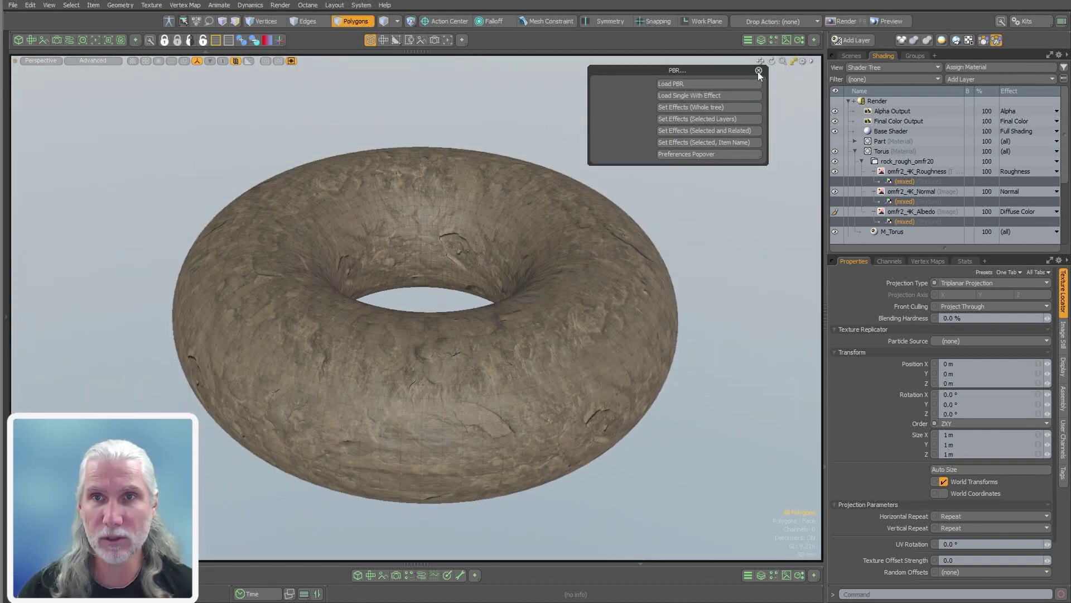
pyautogui.click(759, 70)
pyautogui.moveTo(683, 193)
pyautogui.keyDown('alt'); pyautogui.mouseDown()
pyautogui.moveTo(678, 215)
pyautogui.moveTo(413, 294)
pyautogui.moveTo(424, 234)
pyautogui.mouseUp(); pyautogui.keyUp('alt')
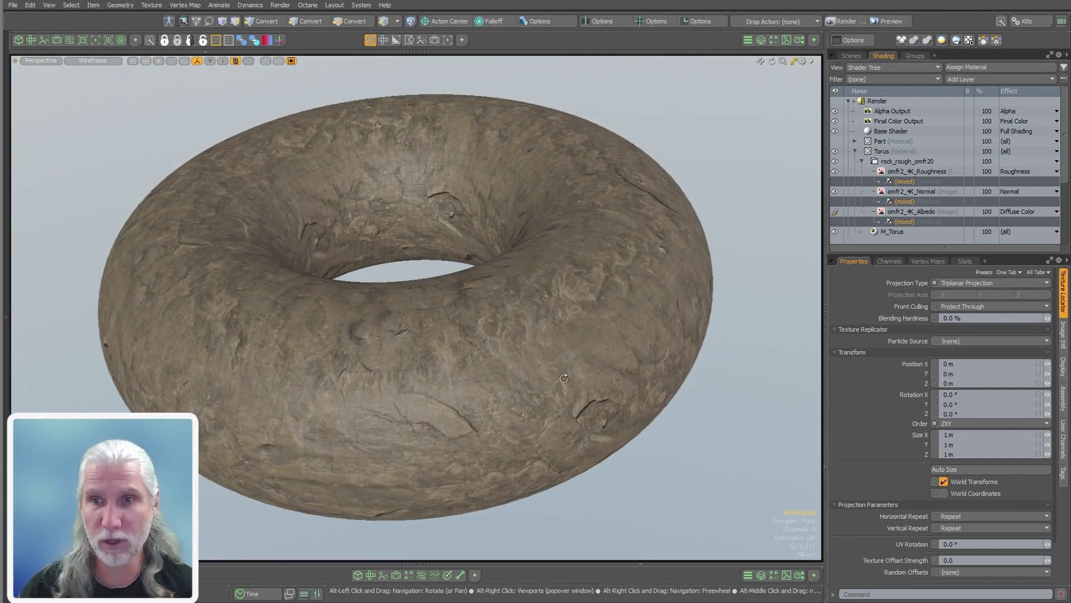
# Try larger and smaller rock scales on Size X/Y/Z, then restore 1 m (100%).
pyautogui.moveTo(914, 438); pyautogui.dragTo(915, 454)
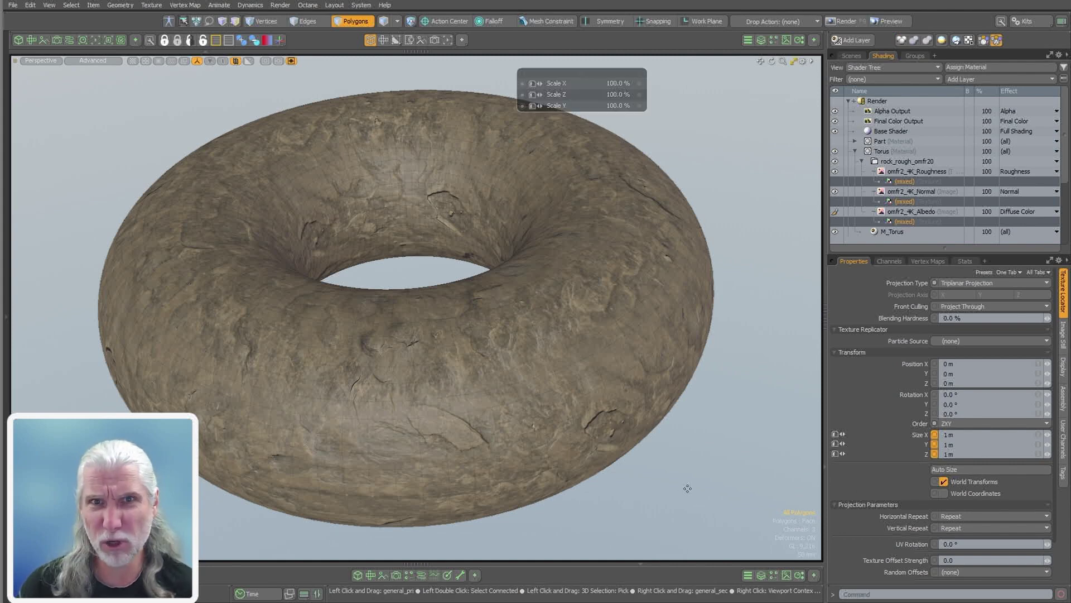
pyautogui.moveTo(687, 500); pyautogui.dragTo(726, 500, button='middle')
pyautogui.moveTo(508, 496)
pyautogui.mouseDown(button='middle')
pyautogui.moveTo(519, 496)
pyautogui.moveTo(505, 495)
pyautogui.mouseUp(button='middle')
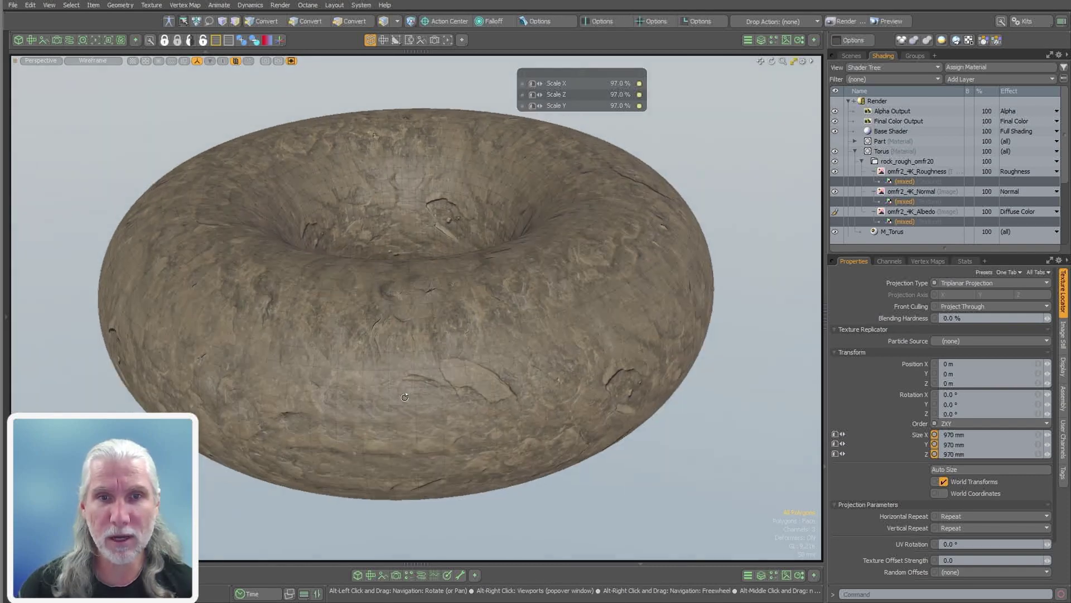
pyautogui.keyDown('ctrl'); pyautogui.keyDown('alt'); pyautogui.moveTo(504, 424); pyautogui.dragTo(504, 403); pyautogui.keyUp('alt'); pyautogui.keyUp('ctrl')
pyautogui.moveTo(606, 489); pyautogui.dragTo(637, 483, button='middle')
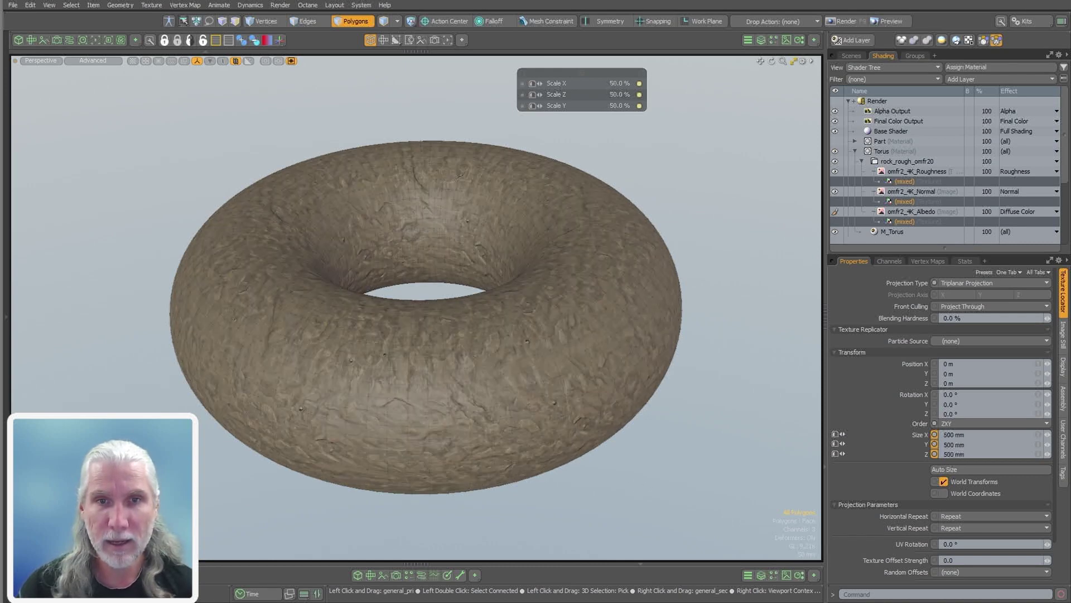
pyautogui.moveTo(469, 388)
pyautogui.mouseDown(button='middle')
pyautogui.moveTo(442, 388)
pyautogui.moveTo(613, 469)
pyautogui.mouseUp(button='middle')
pyautogui.scroll(2, 441, 388)
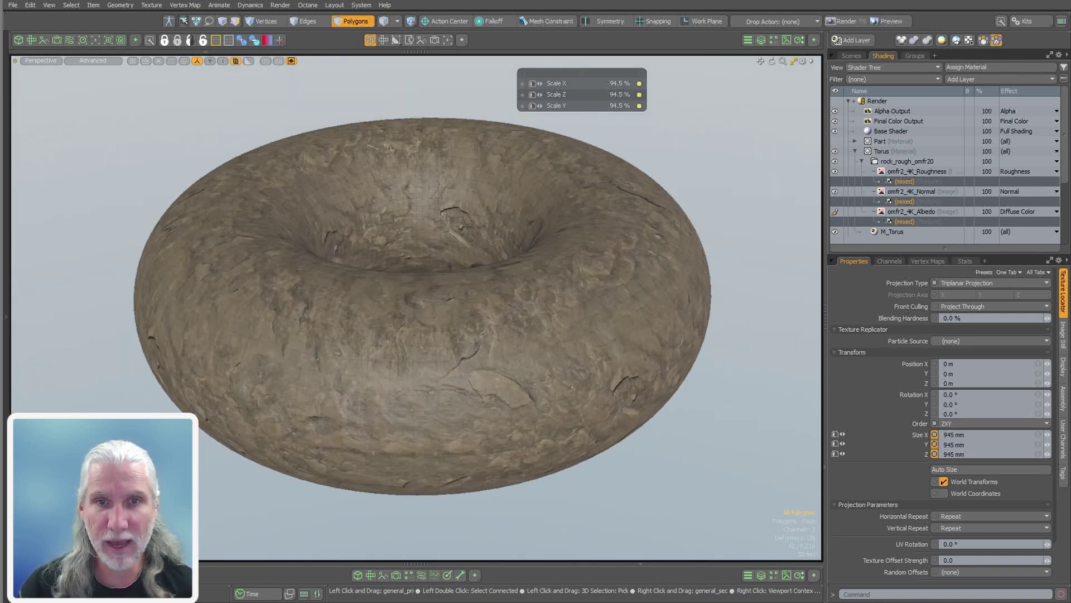
pyautogui.moveTo(436, 404)
pyautogui.mouseDown(button='middle')
pyautogui.moveTo(474, 404)
pyautogui.moveTo(621, 481)
pyautogui.mouseUp(button='middle')
pyautogui.moveTo(621, 481)
pyautogui.keyDown('alt'); pyautogui.mouseDown()
pyautogui.moveTo(641, 495)
pyautogui.moveTo(678, 469)
pyautogui.mouseUp(); pyautogui.keyUp('alt')
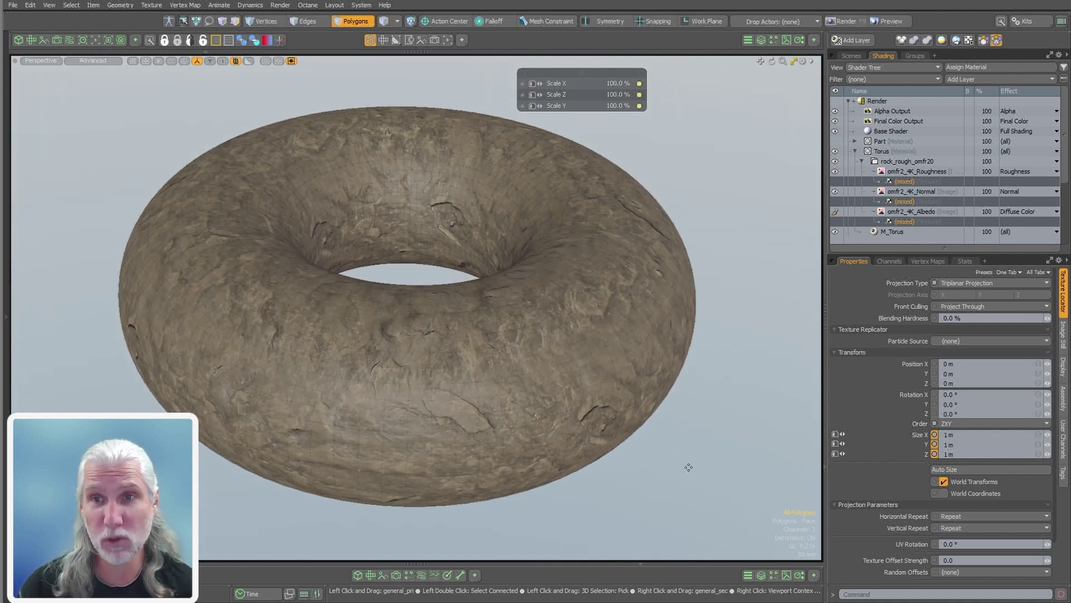
pyautogui.press('3')
pyautogui.moveTo(679, 469); pyautogui.dragTo(641, 461, button='middle')
pyautogui.hotkey('ctrl', 'z')
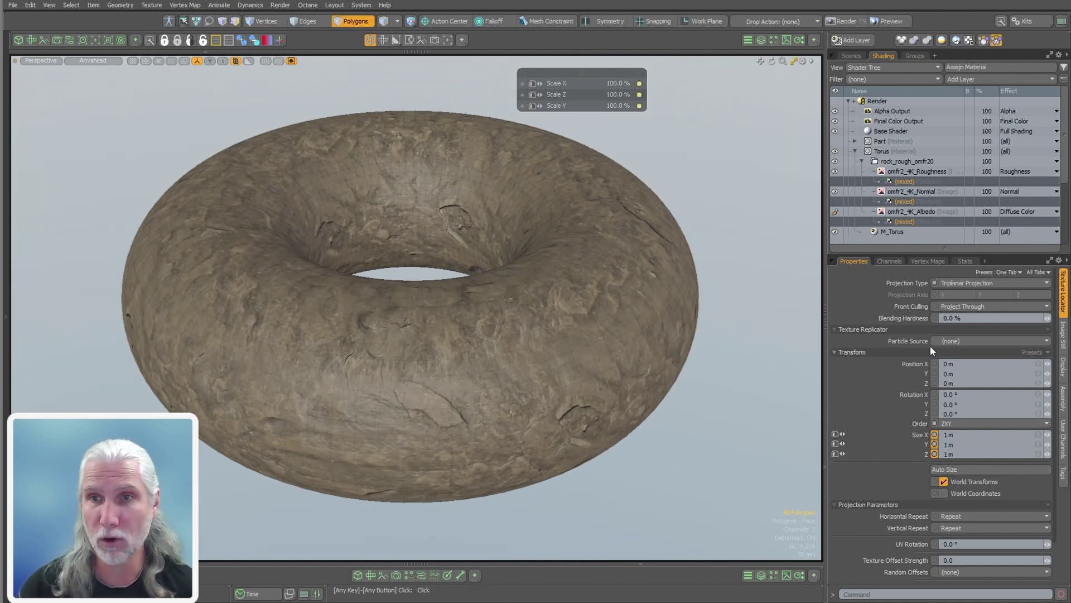
# Set the triplanar Blending Hardness to about 6.5% and the Size to 900 mm.
pyautogui.moveTo(902, 318)
pyautogui.keyDown('shift'); pyautogui.click(854, 318); pyautogui.keyUp('shift')
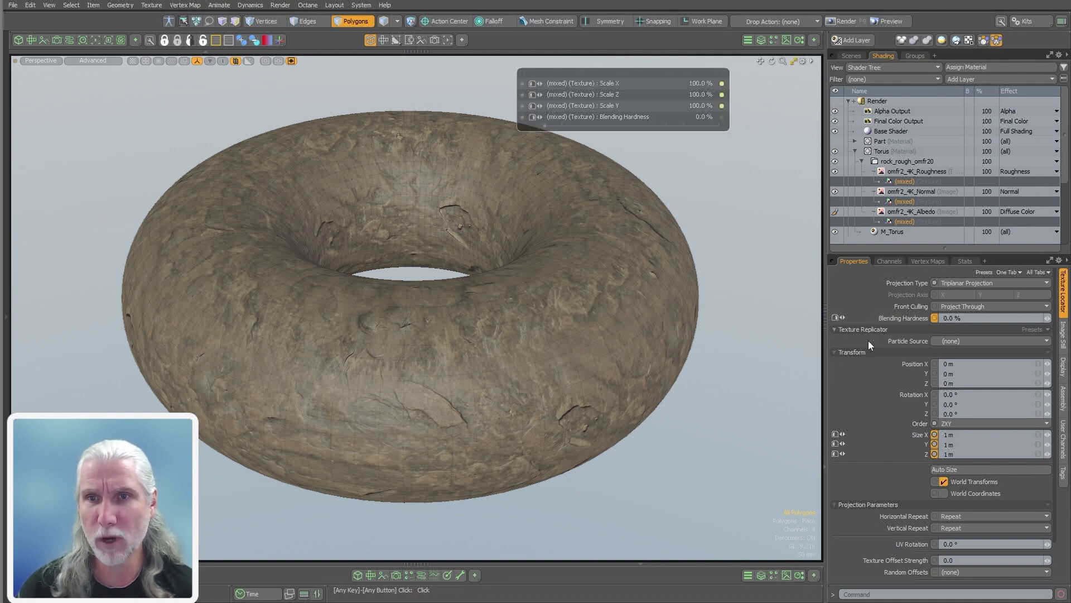
pyautogui.keyDown('alt'); pyautogui.moveTo(550, 418); pyautogui.dragTo(695, 463); pyautogui.keyUp('alt')
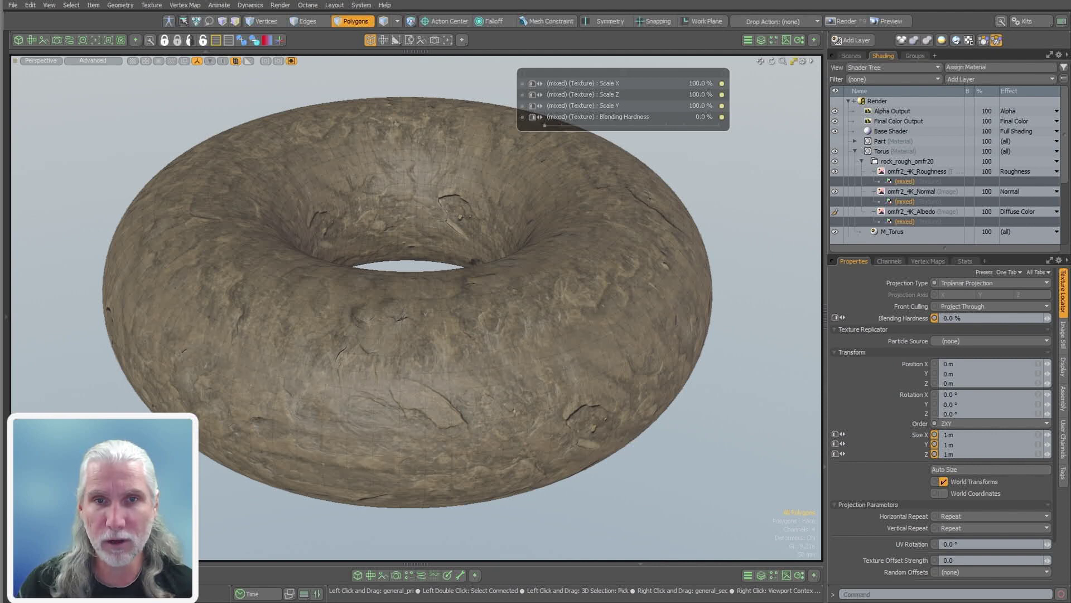
pyautogui.moveTo(390, 394); pyautogui.dragTo(558, 394)
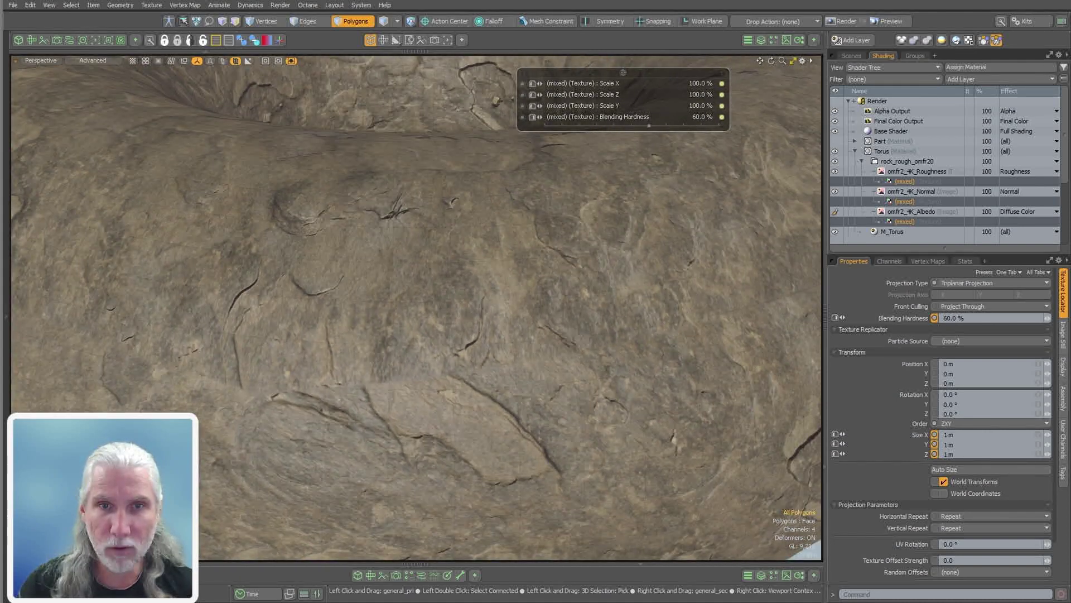
pyautogui.moveTo(592, 420); pyautogui.dragTo(523, 420)
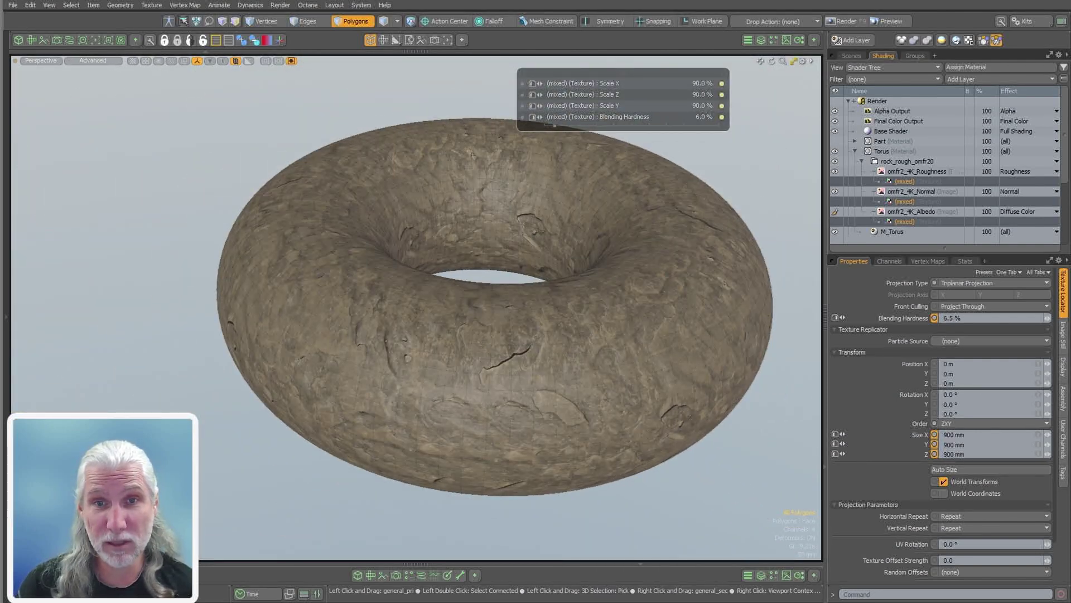
pyautogui.moveTo(572, 428); pyautogui.dragTo(537, 428, button='middle')
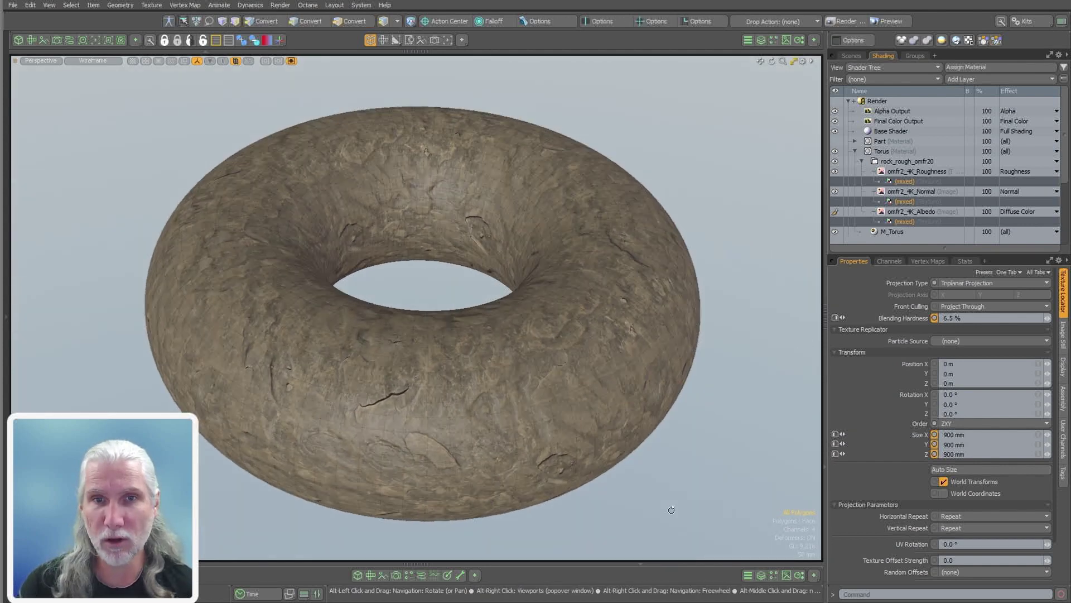
# Turn off the Torus material's visibility in the Shader Tree.
pyautogui.moveTo(671, 510)
pyautogui.keyDown('alt'); pyautogui.mouseDown()
pyautogui.moveTo(611, 442)
pyautogui.moveTo(712, 488)
pyautogui.mouseUp(); pyautogui.keyUp('alt')
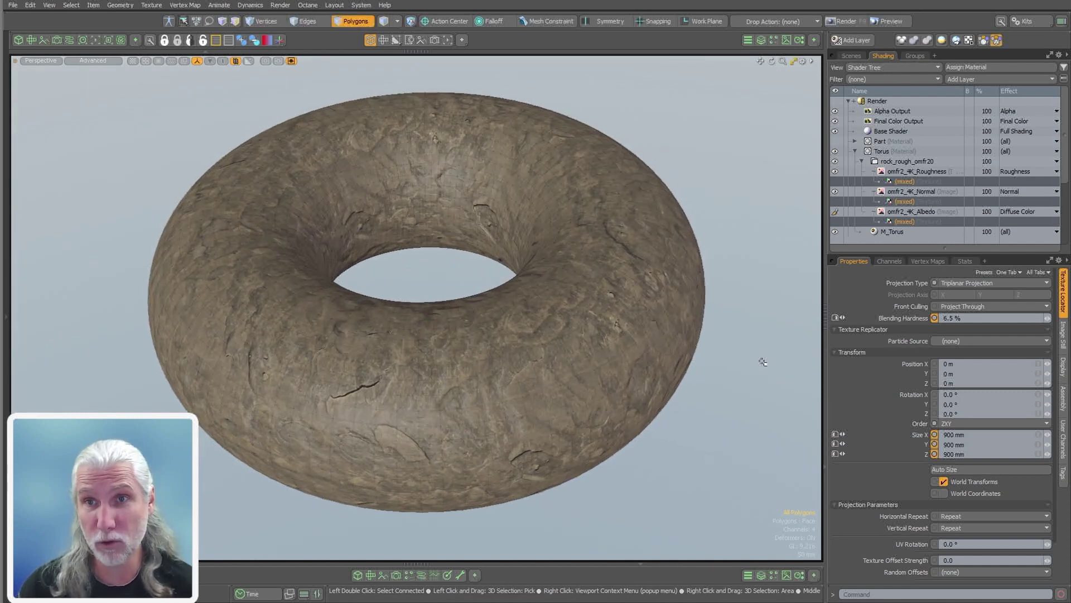
pyautogui.click(893, 162)
pyautogui.click(857, 149)
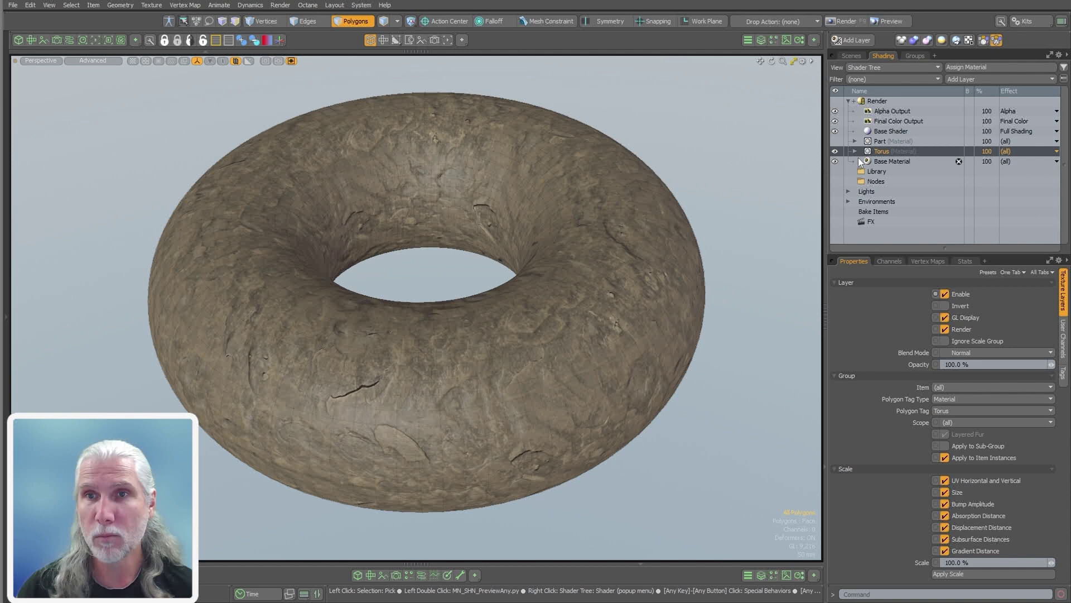
# In Scenes, hide the Toroid mesh and show the Mechanical Part.
pyautogui.click(869, 143)
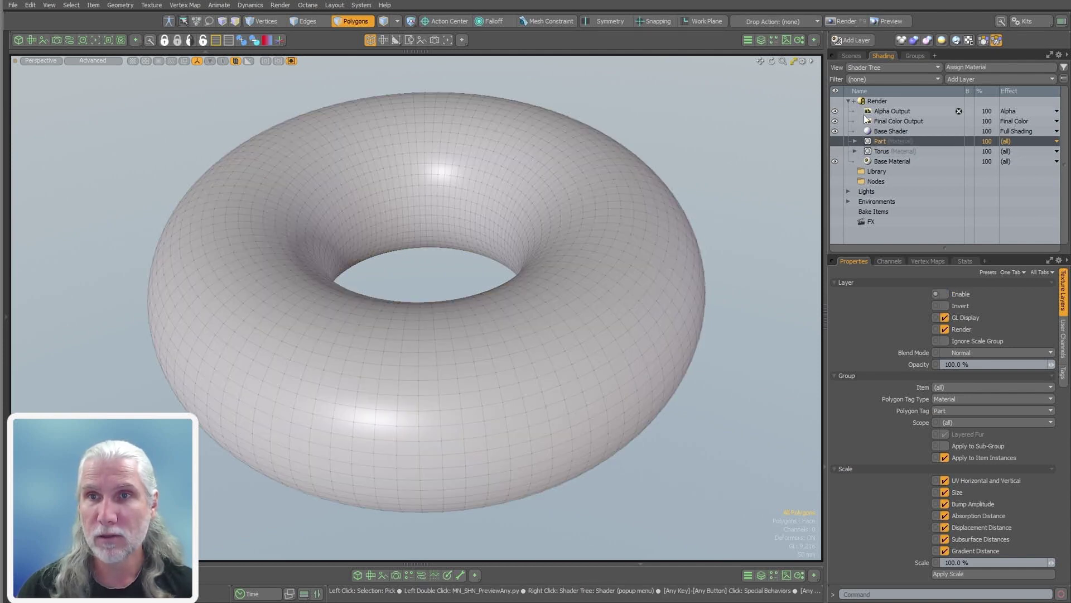
pyautogui.click(852, 55)
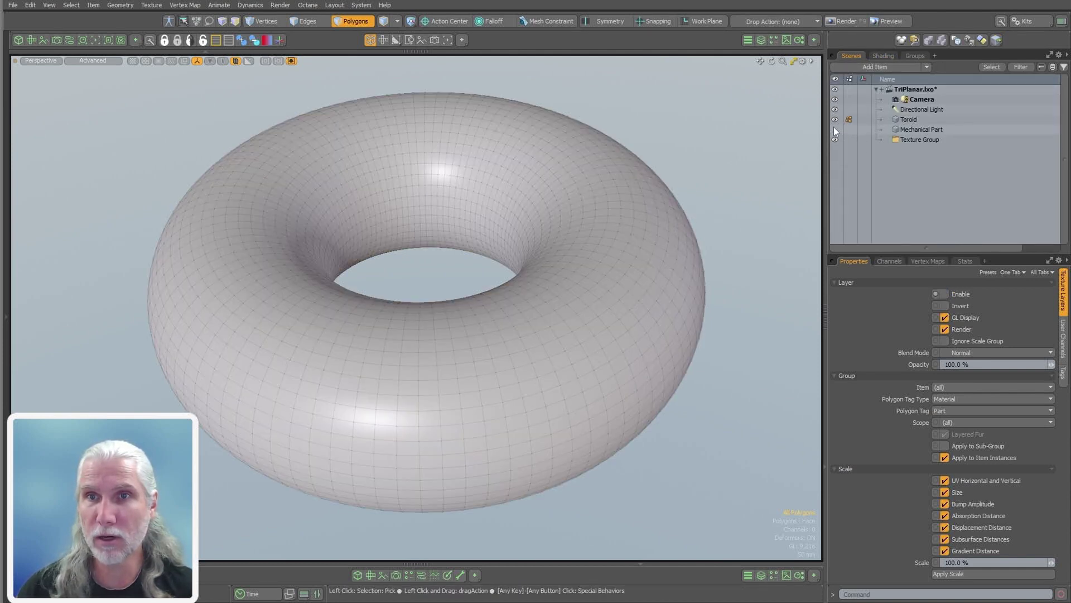
pyautogui.click(835, 129)
pyautogui.click(835, 119)
pyautogui.moveTo(622, 258)
pyautogui.keyDown('alt'); pyautogui.mouseDown()
pyautogui.moveTo(490, 187)
pyautogui.moveTo(479, 360)
pyautogui.mouseUp(); pyautogui.keyUp('alt')
pyautogui.scroll(5, 480, 359)
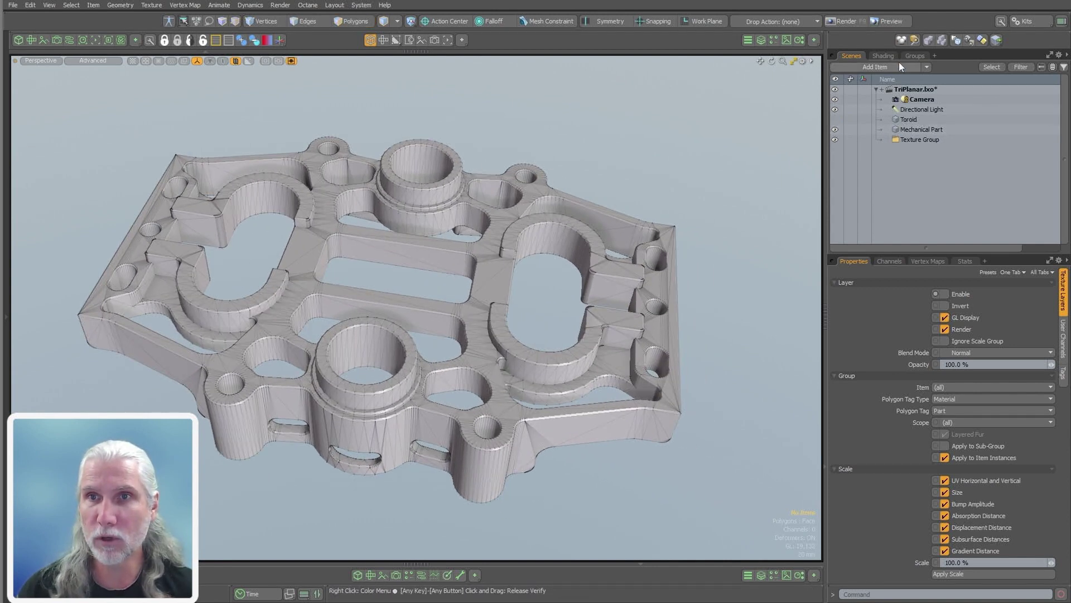
# Enable the Part material in the Shader Tree.
pyautogui.click(884, 56)
pyautogui.click(854, 141)
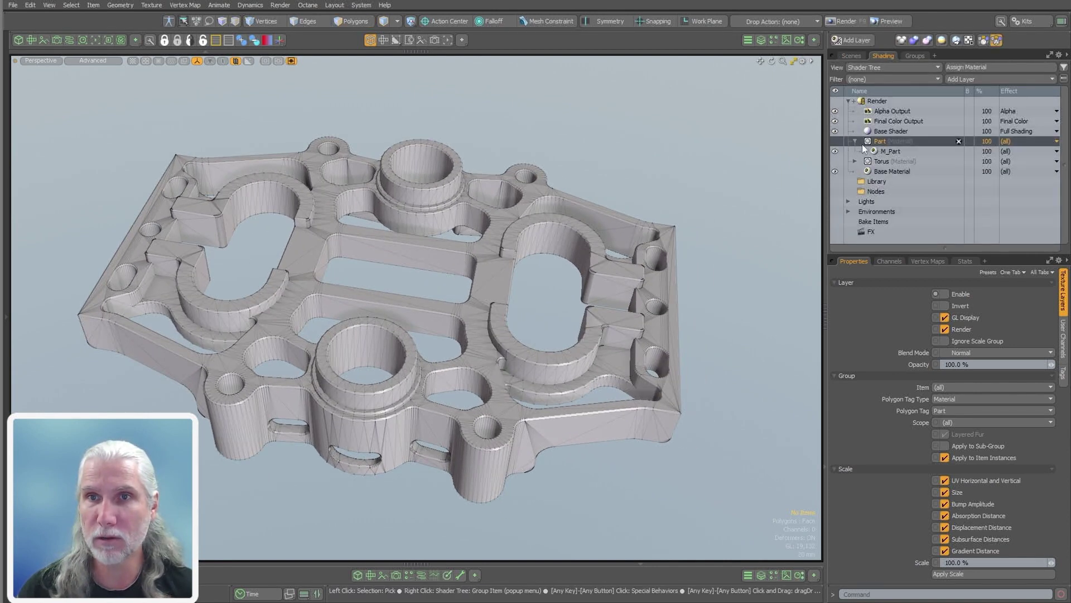
pyautogui.click(836, 141)
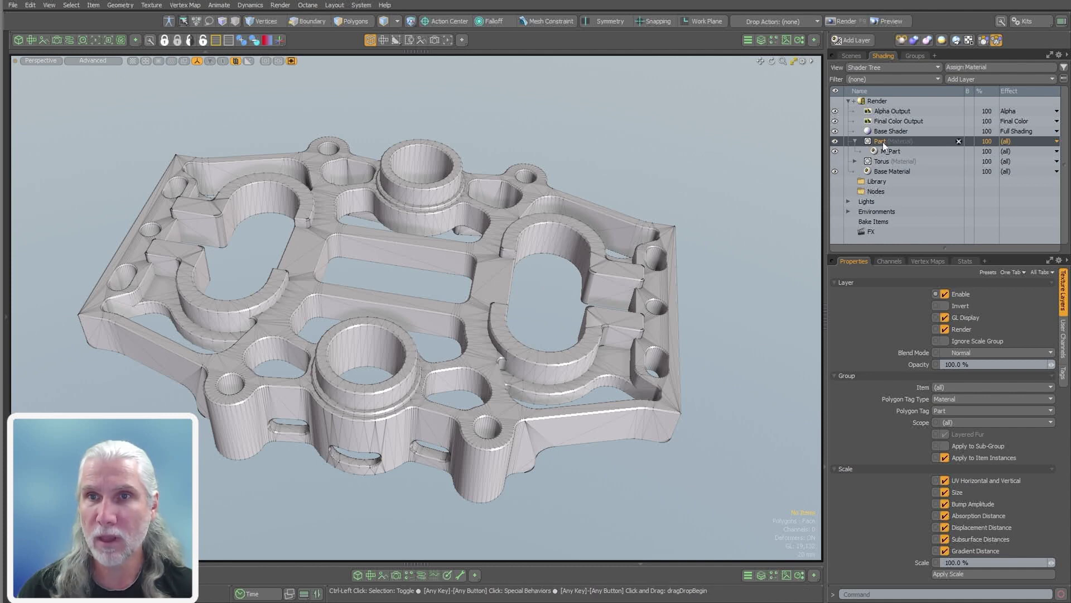
pyautogui.keyDown('ctrl'); pyautogui.click(884, 143); pyautogui.keyUp('ctrl')
# Drag the tjxjddgc_4K_Roughness clip onto the Part material, then close the Clips list.
pyautogui.click(788, 44)
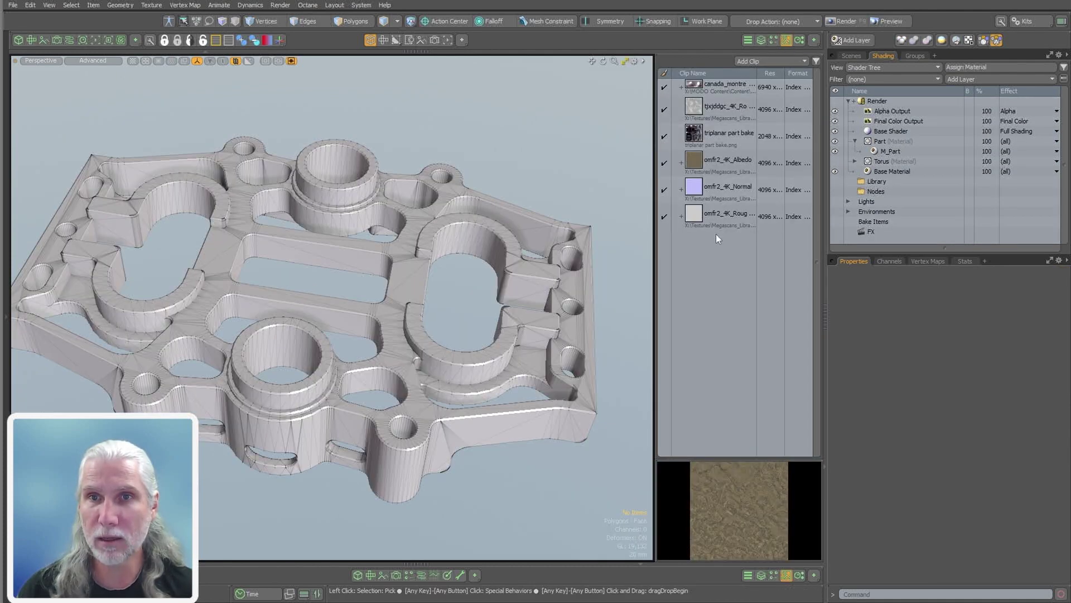
pyautogui.click(713, 109)
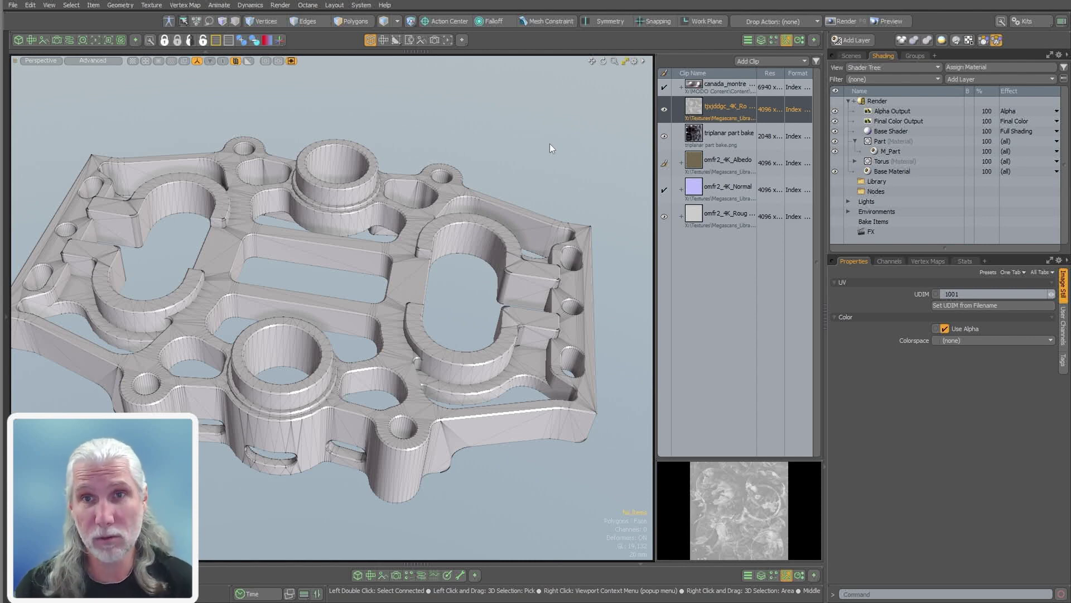
pyautogui.moveTo(656, 168); pyautogui.dragTo(526, 168)
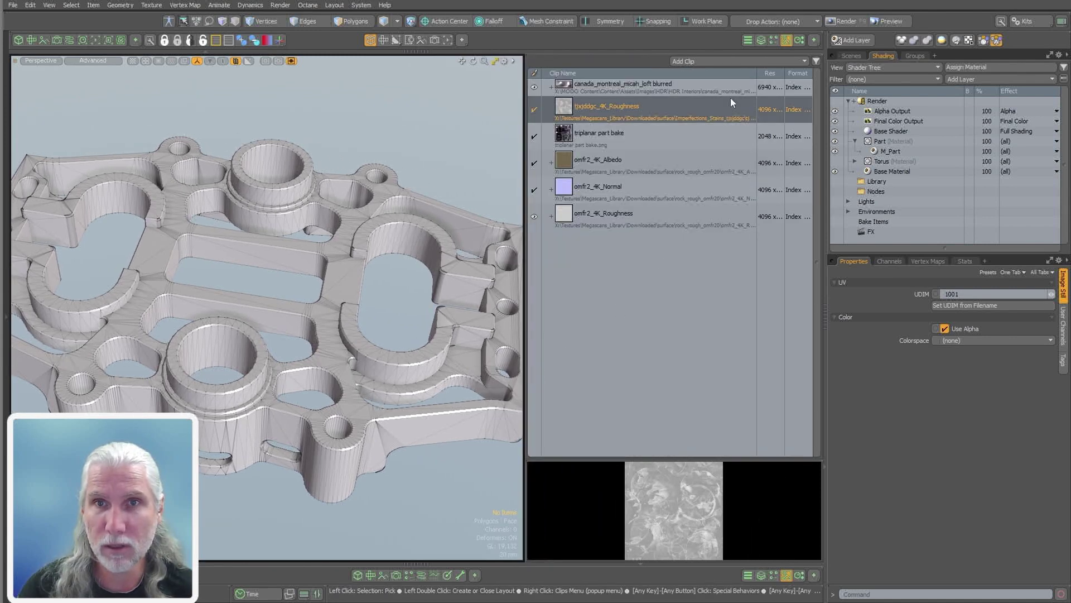
pyautogui.click(628, 116)
pyautogui.click(896, 142)
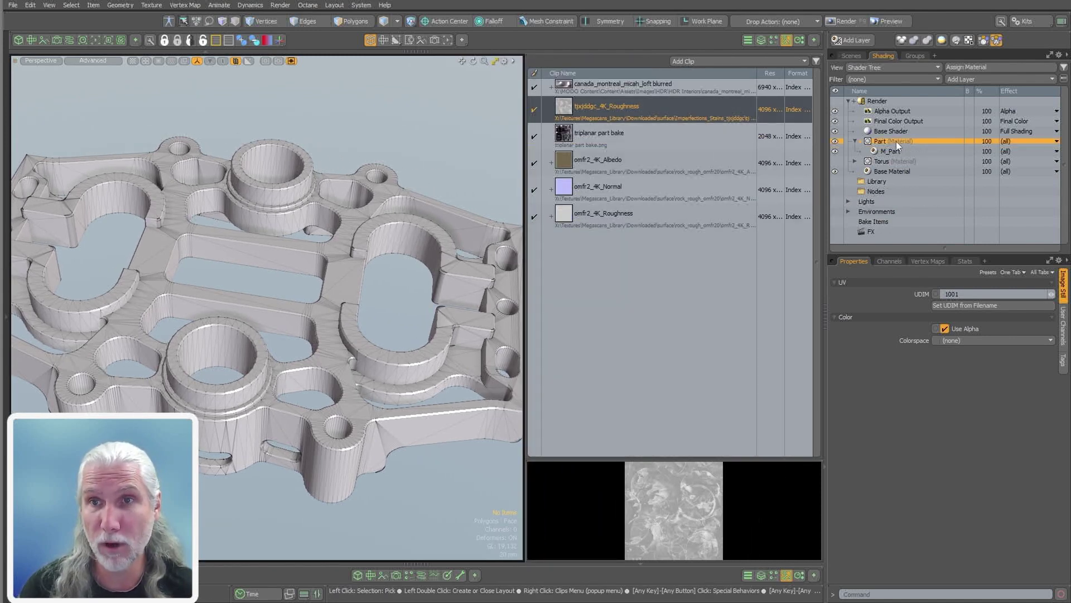
pyautogui.moveTo(896, 141); pyautogui.dragTo(896, 144)
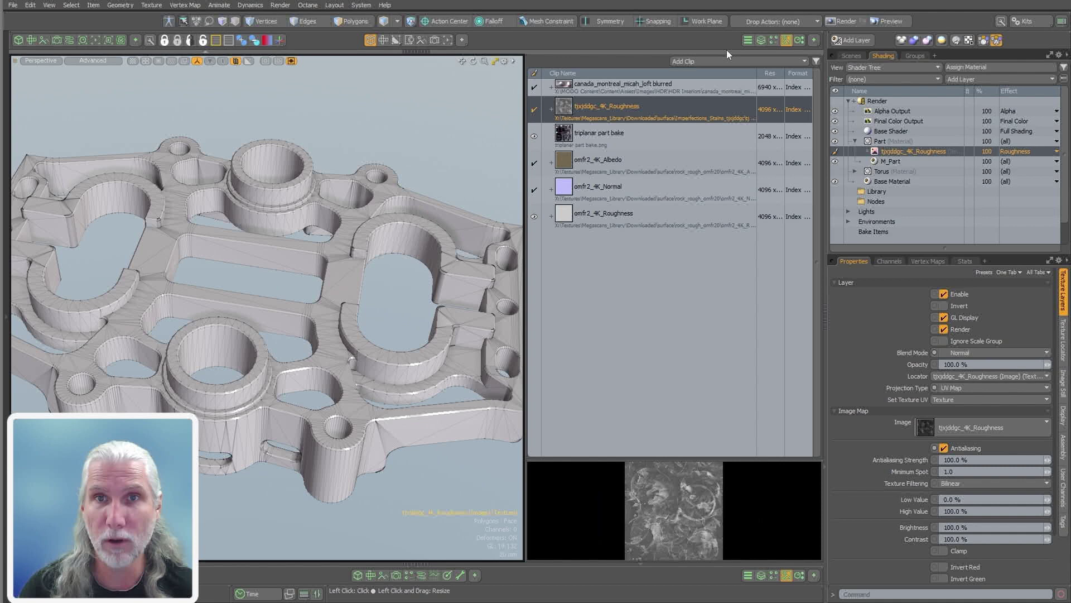
pyautogui.click(787, 41)
pyautogui.keyDown('alt'); pyautogui.moveTo(592, 245); pyautogui.dragTo(564, 262); pyautogui.keyUp('alt')
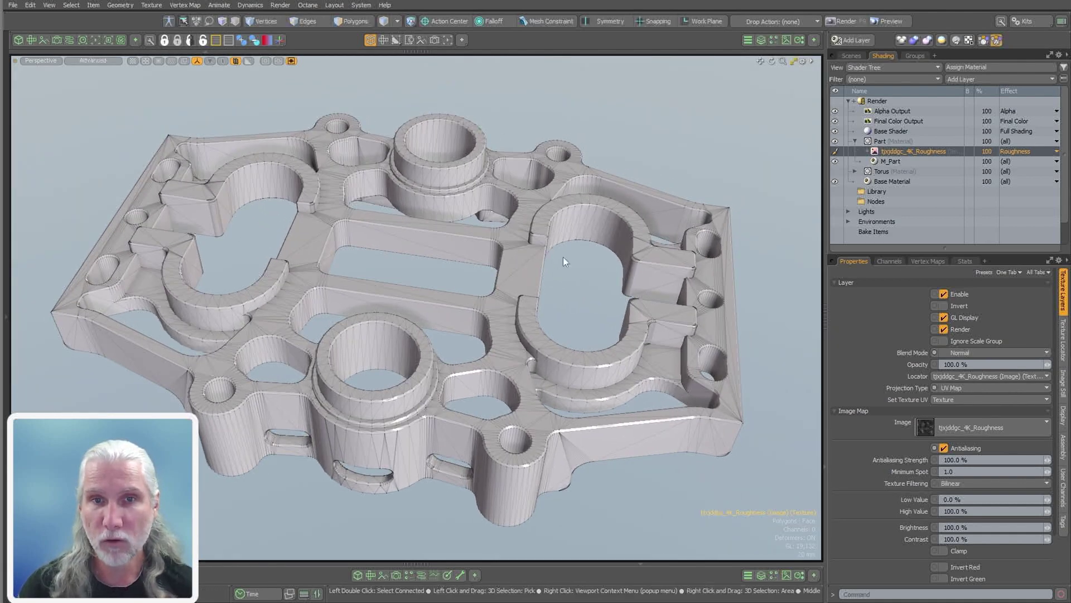
# Set the stains image layer's Effect to Diffuse Color.
pyautogui.click(1004, 151)
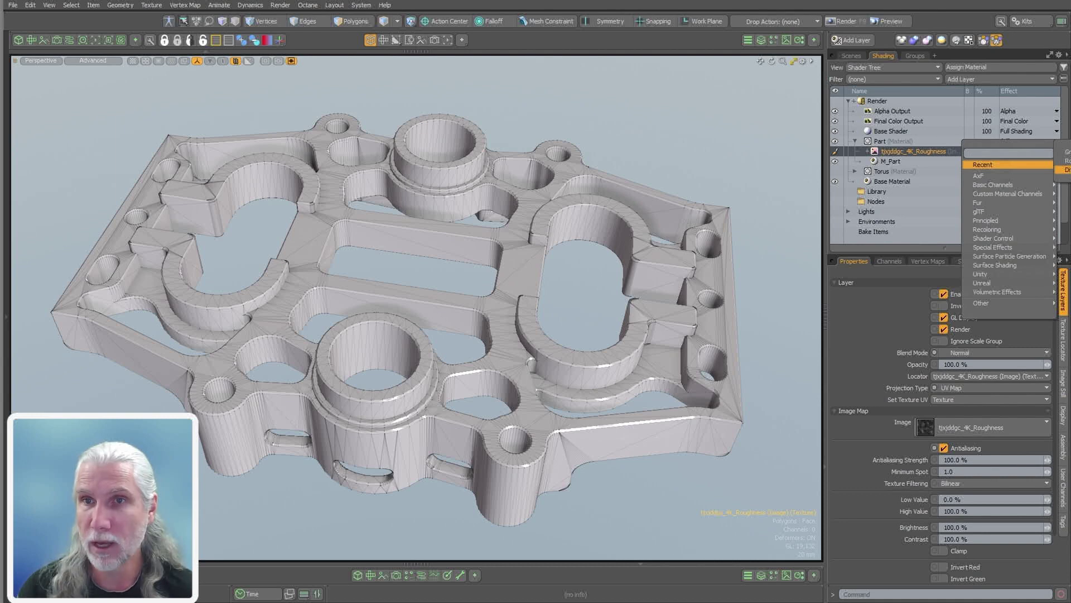
pyautogui.click(1067, 169)
pyautogui.moveTo(424, 335)
pyautogui.keyDown('alt'); pyautogui.mouseDown()
pyautogui.moveTo(412, 380)
pyautogui.moveTo(564, 376)
pyautogui.moveTo(541, 399)
pyautogui.moveTo(393, 386)
pyautogui.moveTo(394, 357)
pyautogui.mouseUp(); pyautogui.keyUp('alt')
# Select the part mesh, inspect its UV layout, then return to a single perspective view.
pyautogui.press('2')
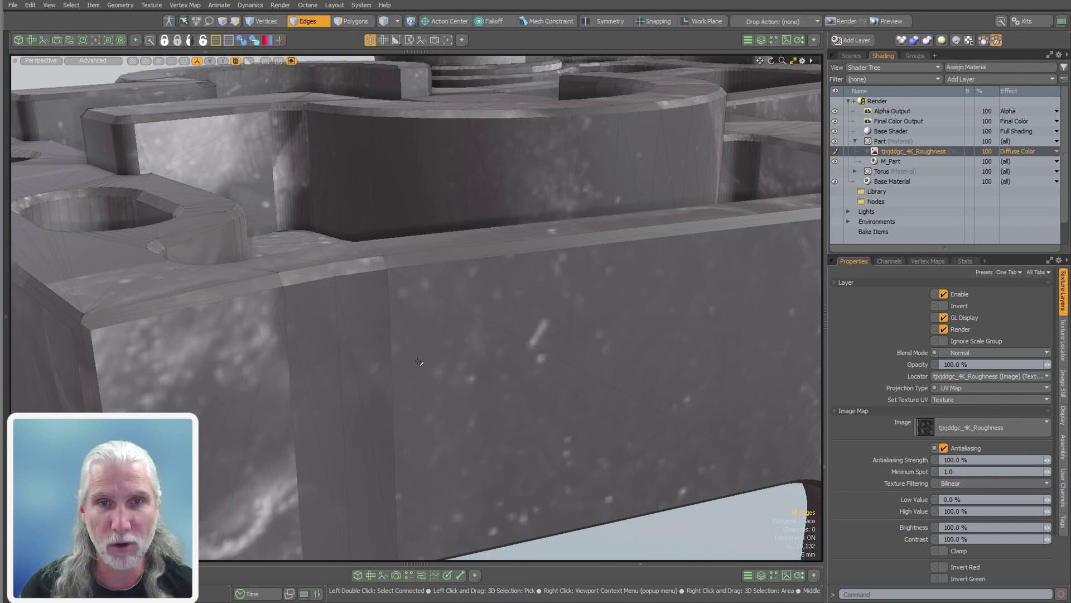
pyautogui.doubleClick(419, 362)
pyautogui.press('a')
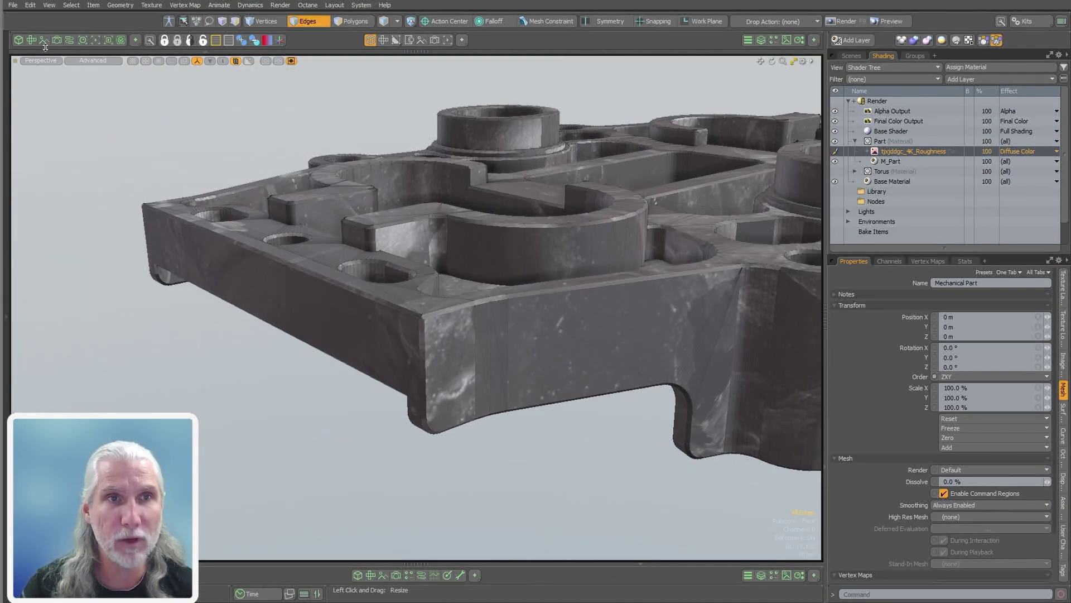
pyautogui.click(30, 40)
pyautogui.scroll(2, 224, 371)
pyautogui.scroll(-2, 225, 372)
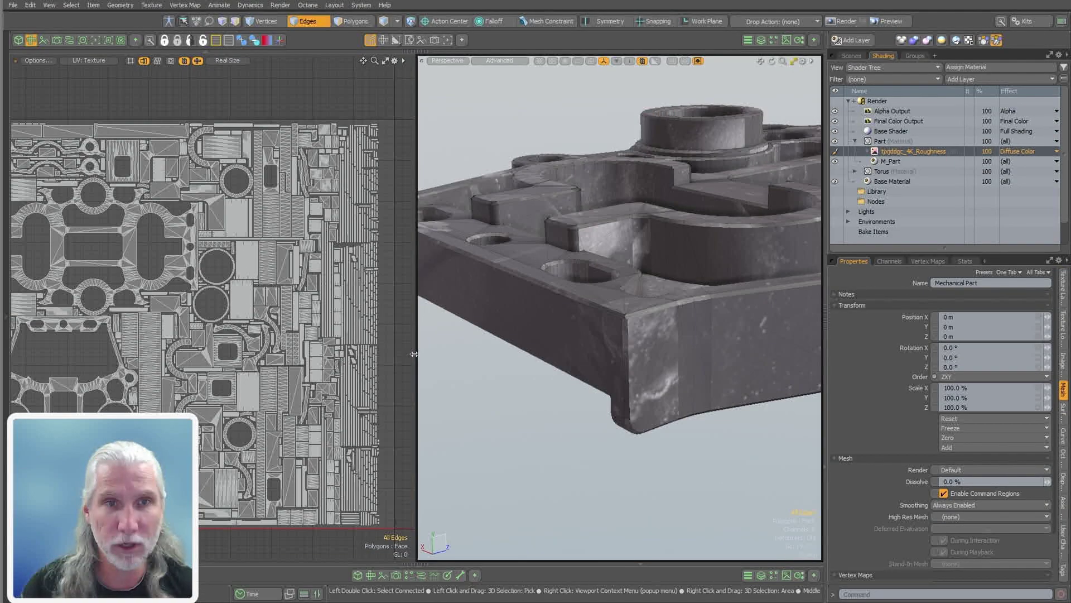
pyautogui.scroll(3, 225, 372)
pyautogui.scroll(-2, 225, 372)
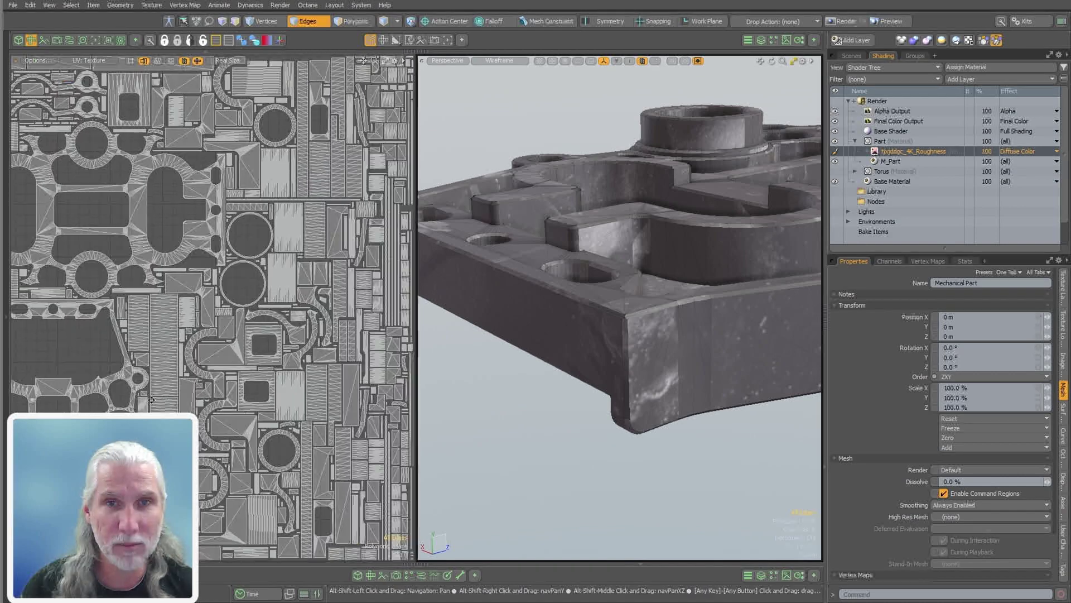
pyautogui.moveTo(642, 374)
pyautogui.keyDown('alt'); pyautogui.mouseDown()
pyautogui.moveTo(674, 377)
pyautogui.moveTo(662, 294)
pyautogui.moveTo(576, 399)
pyautogui.moveTo(324, 91)
pyautogui.mouseUp(); pyautogui.keyUp('alt')
pyautogui.scroll(2, 674, 377)
pyautogui.click(642, 390)
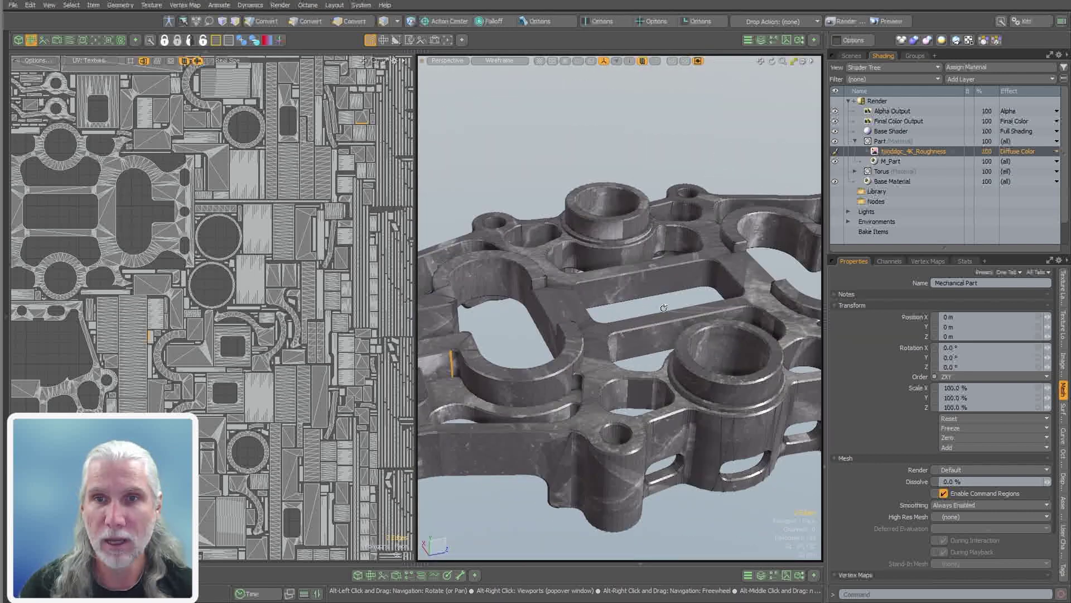
pyautogui.hotkey('ctrl', 'space')
pyautogui.moveTo(391, 279)
pyautogui.keyDown('alt'); pyautogui.mouseDown()
pyautogui.moveTo(424, 313)
pyautogui.moveTo(460, 414)
pyautogui.mouseUp(); pyautogui.keyUp('alt')
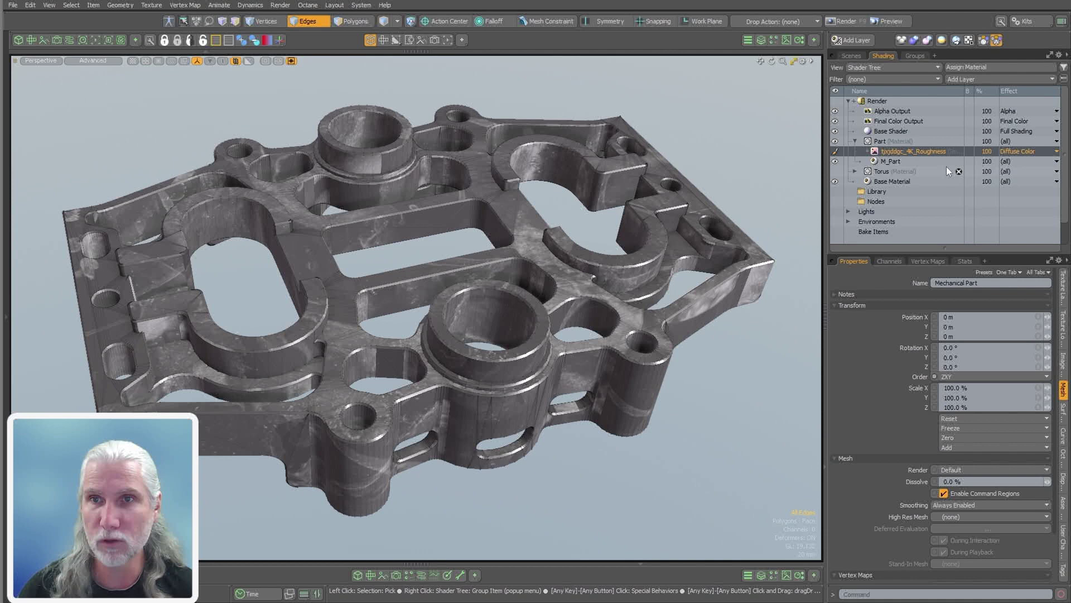
# Switch the roughness texture locator to triplanar projection, exposing its Size and Blending Hardness channels.
pyautogui.click(866, 151)
pyautogui.click(962, 283)
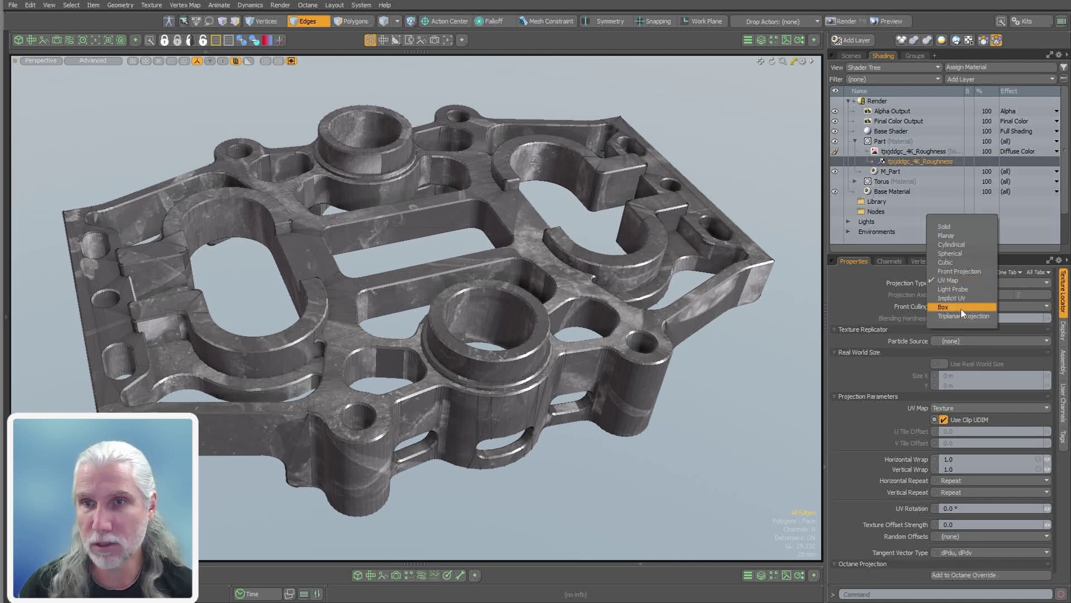
pyautogui.click(961, 309)
pyautogui.moveTo(922, 450); pyautogui.dragTo(918, 433)
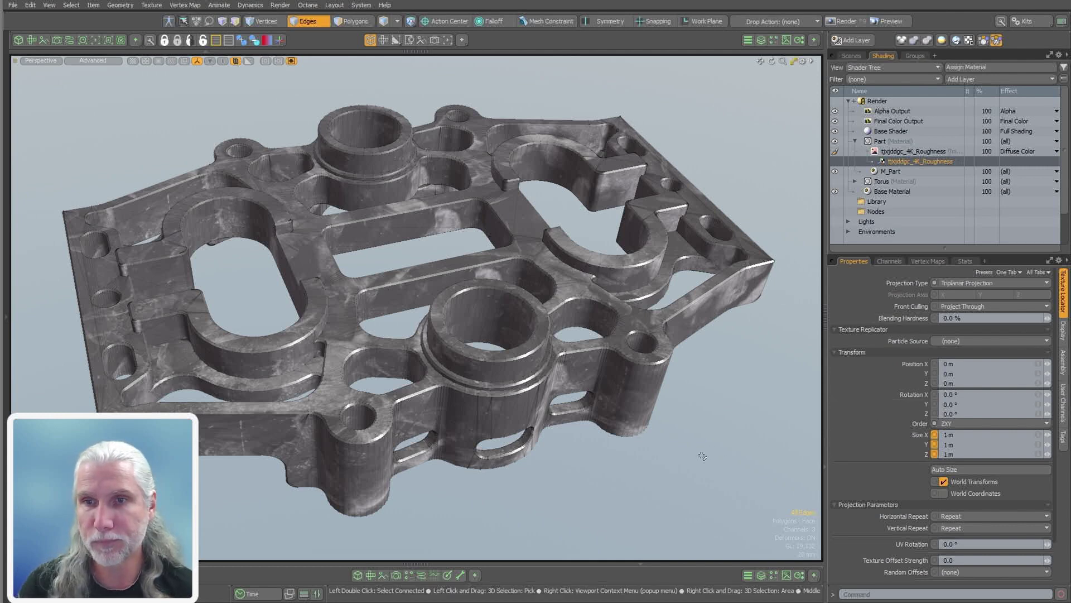
pyautogui.moveTo(903, 318)
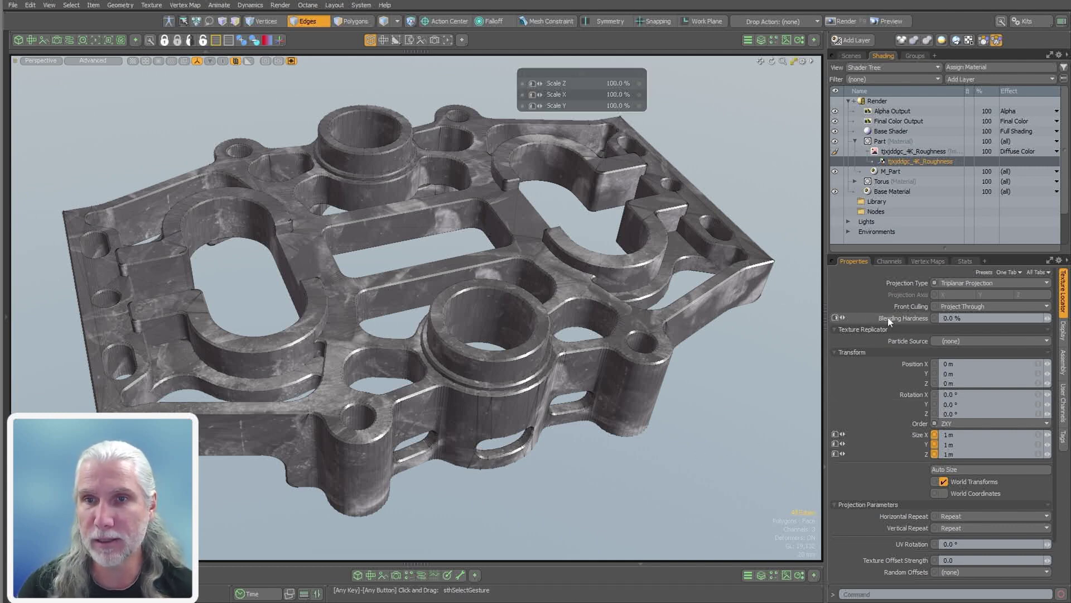
pyautogui.keyDown('ctrl'); pyautogui.click(889, 321); pyautogui.keyUp('ctrl')
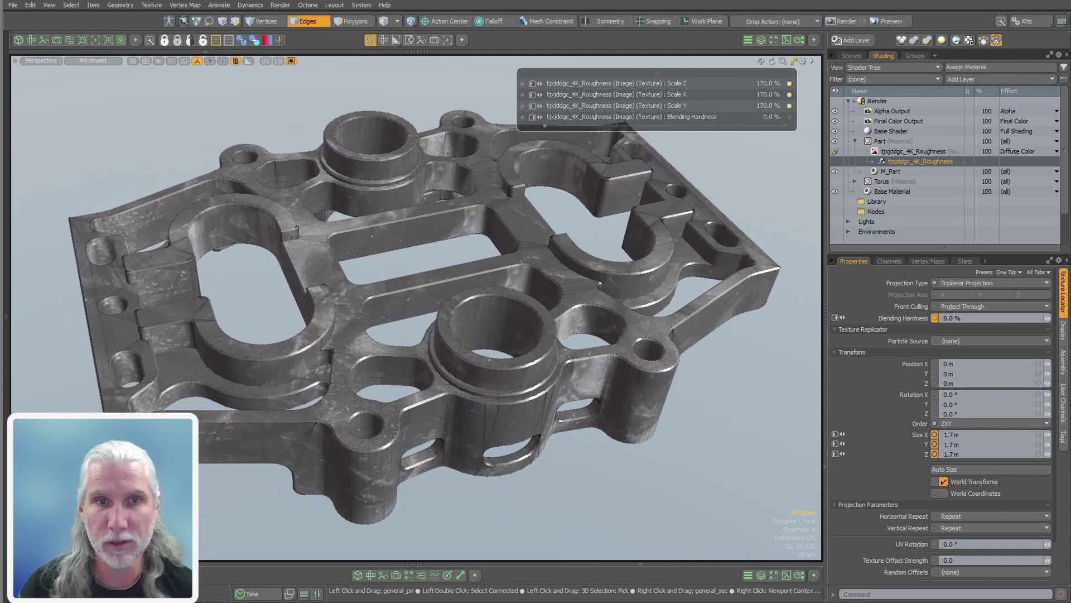
# Scale the roughness texture to 110% in the viewport.
pyautogui.keyDown('alt'); pyautogui.moveTo(391, 307); pyautogui.dragTo(335, 279); pyautogui.keyUp('alt')
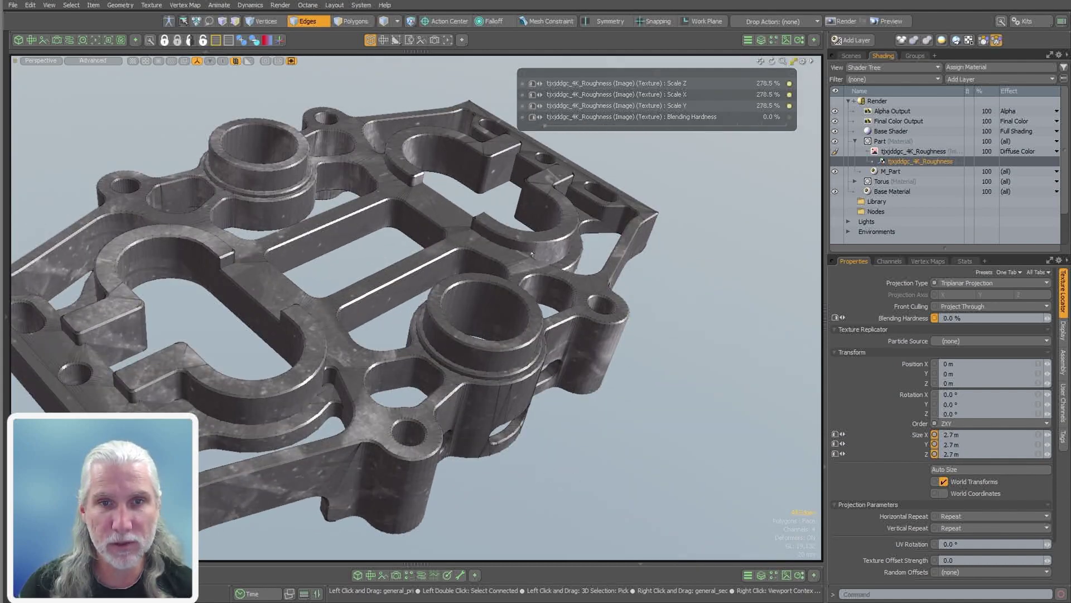
pyautogui.keyDown('alt'); pyautogui.moveTo(390, 307); pyautogui.dragTo(447, 279); pyautogui.keyUp('alt')
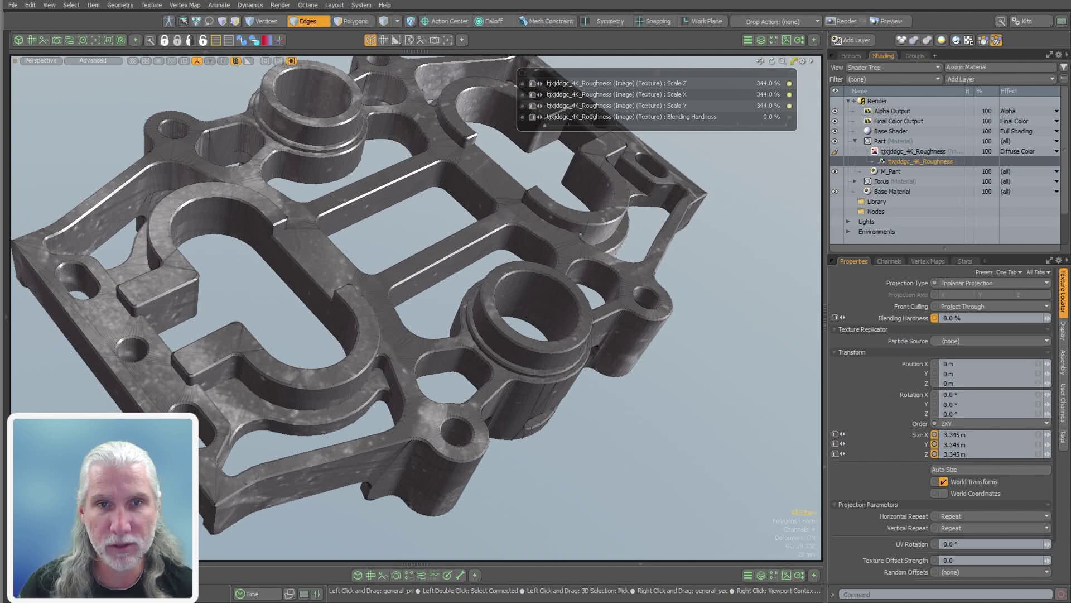
pyautogui.moveTo(391, 307); pyautogui.dragTo(335, 307)
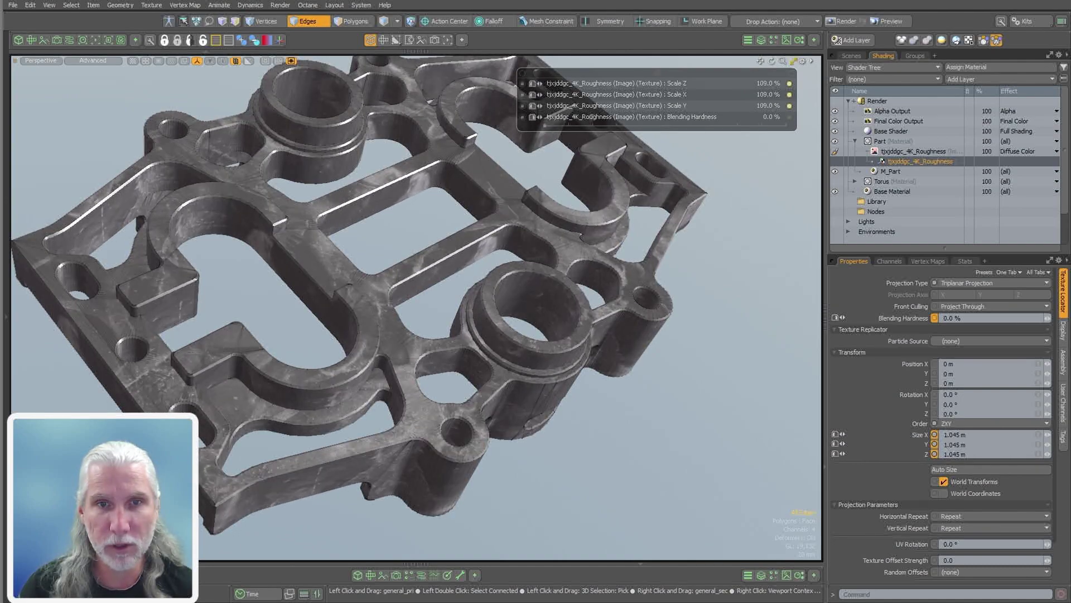
pyautogui.keyDown('alt'); pyautogui.moveTo(502, 279); pyautogui.dragTo(541, 441); pyautogui.keyUp('alt')
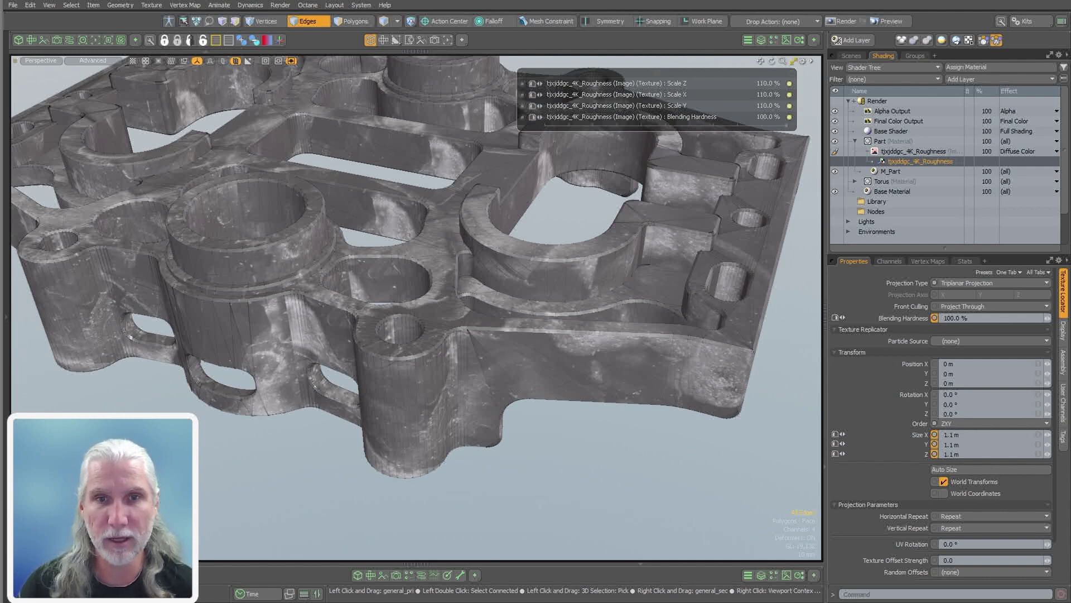
# Compare triplanar blending hardness values up to 100%, then return it to 0%.
pyautogui.moveTo(544, 137); pyautogui.dragTo(694, 138)
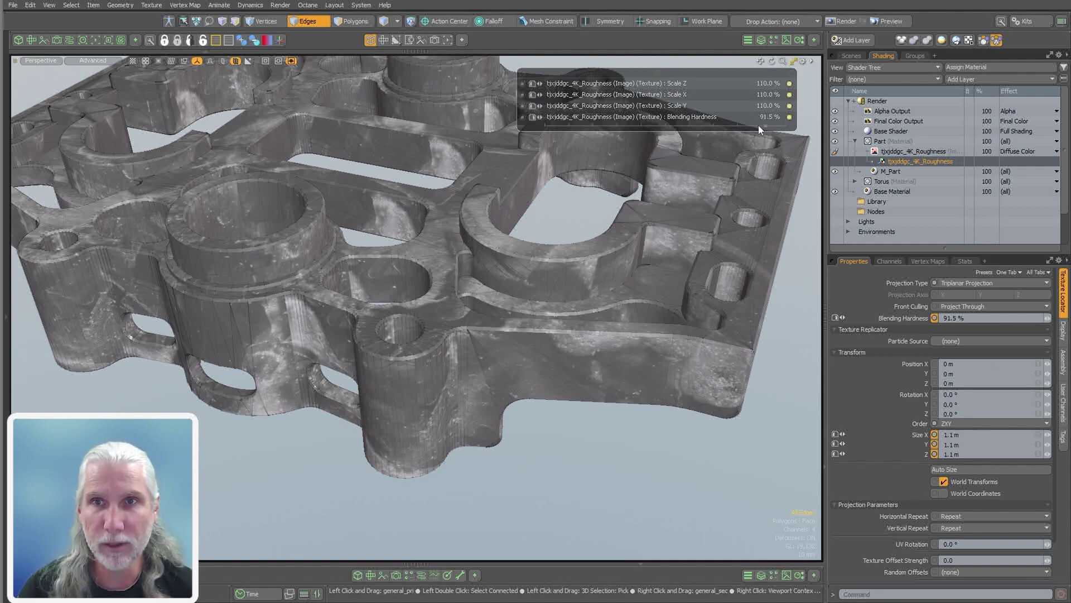
pyautogui.moveTo(675, 126); pyautogui.dragTo(793, 126)
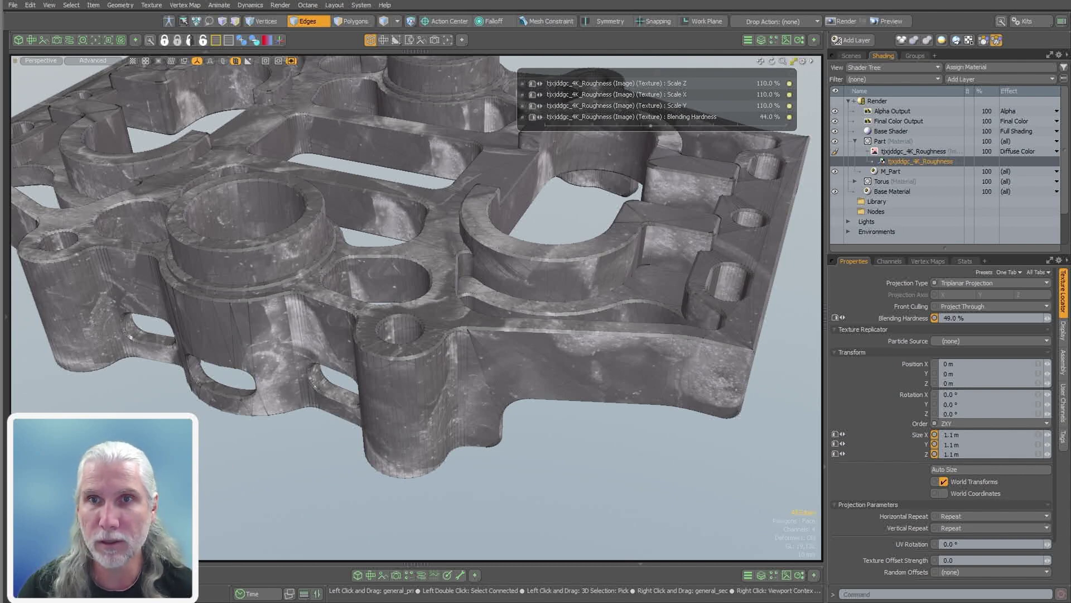
pyautogui.moveTo(651, 126); pyautogui.dragTo(740, 126)
pyautogui.moveTo(585, 126); pyautogui.dragTo(765, 125)
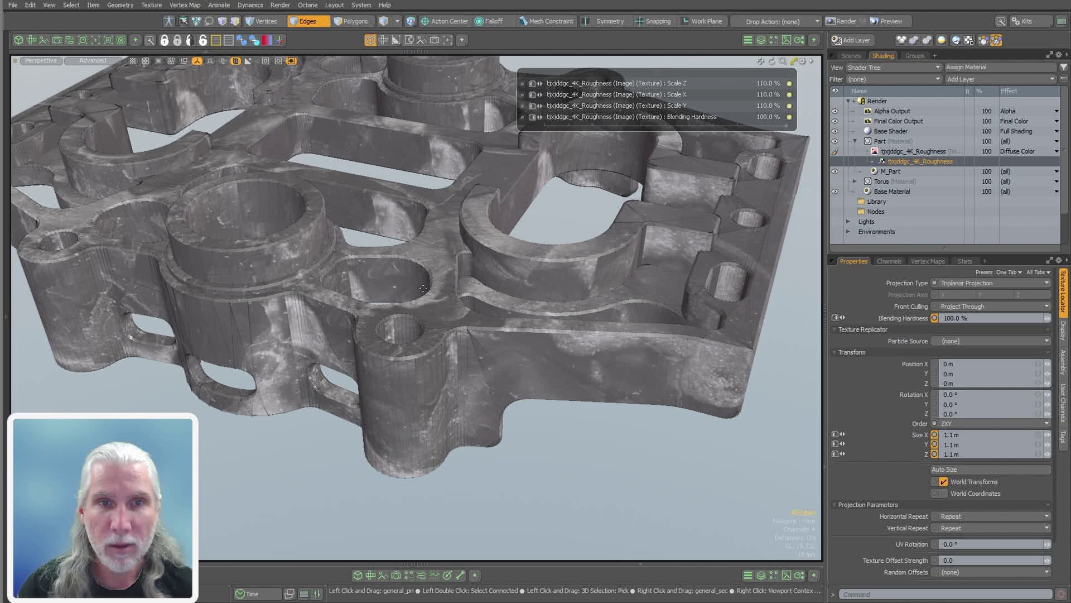
pyautogui.keyDown('ctrl'); pyautogui.keyDown('alt'); pyautogui.moveTo(423, 288); pyautogui.dragTo(289, 353); pyautogui.keyUp('alt'); pyautogui.keyUp('ctrl')
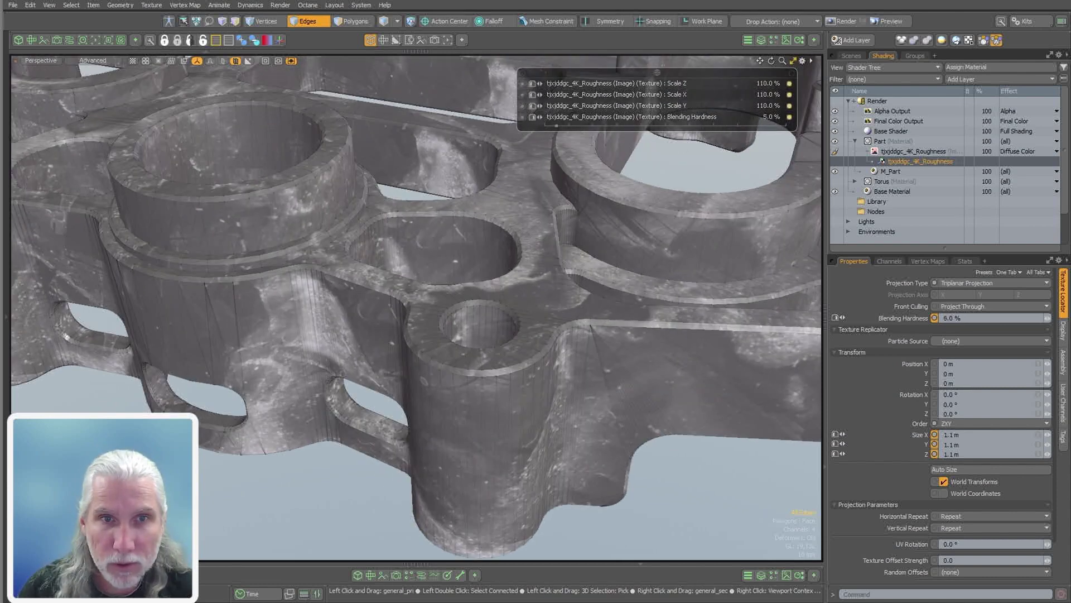
pyautogui.moveTo(695, 126); pyautogui.dragTo(728, 126)
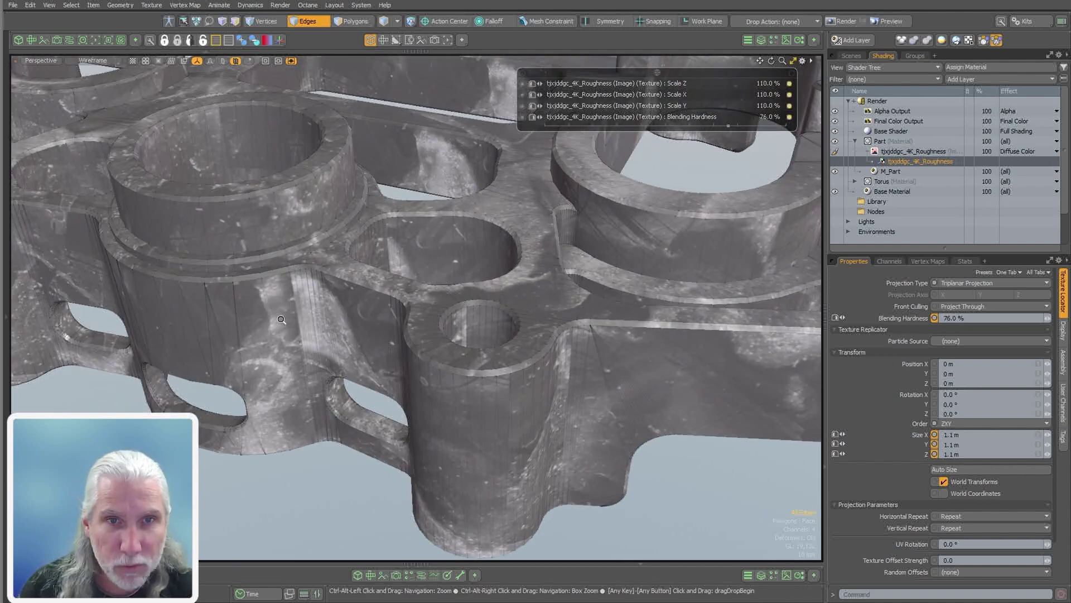
pyautogui.moveTo(668, 159)
pyautogui.keyDown('ctrl'); pyautogui.keyDown('alt'); pyautogui.mouseDown()
pyautogui.moveTo(318, 332)
pyautogui.moveTo(467, 227)
pyautogui.mouseUp(); pyautogui.keyUp('alt'); pyautogui.keyUp('ctrl')
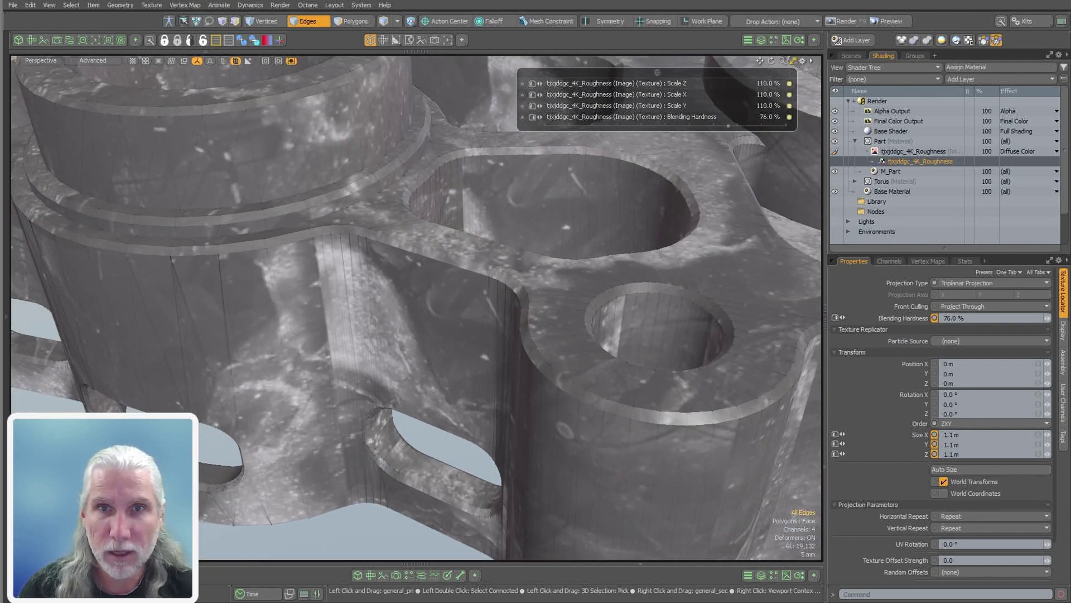
pyautogui.moveTo(736, 126); pyautogui.dragTo(667, 125)
pyautogui.moveTo(600, 126); pyautogui.dragTo(544, 125)
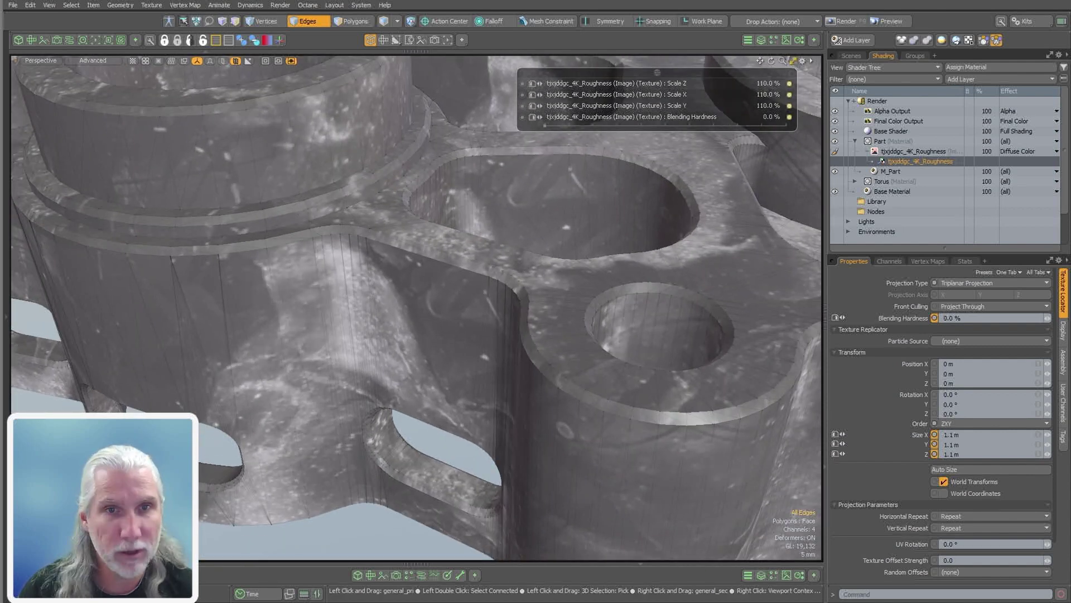
pyautogui.moveTo(424, 357)
pyautogui.keyDown('ctrl'); pyautogui.keyDown('alt'); pyautogui.mouseDown()
pyautogui.moveTo(459, 318)
pyautogui.moveTo(556, 298)
pyautogui.moveTo(664, 471)
pyautogui.mouseUp(); pyautogui.keyUp('alt'); pyautogui.keyUp('ctrl')
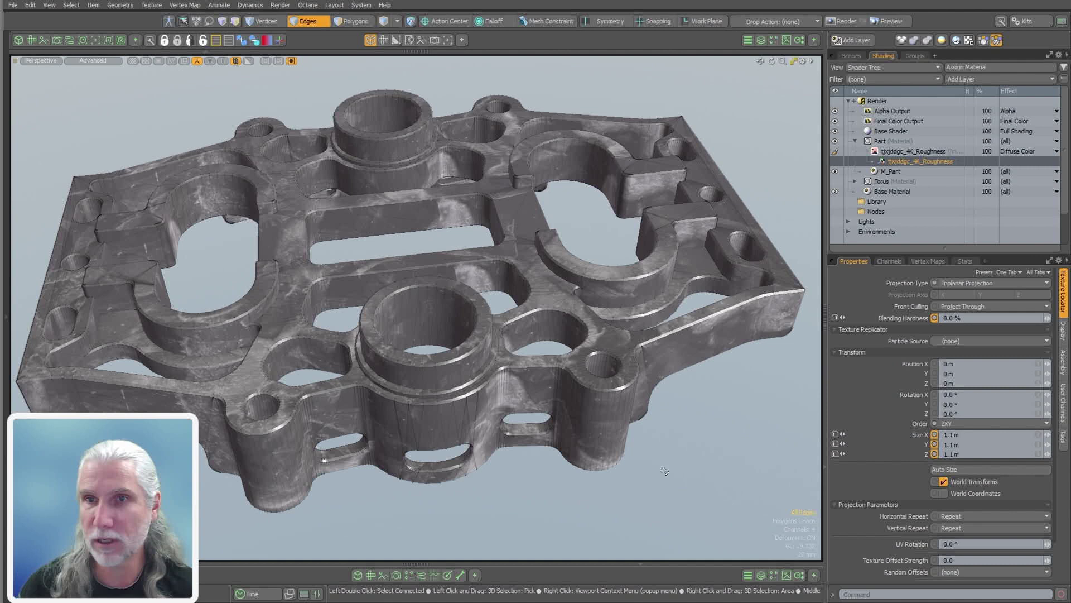
# Set the M_Part material to 0% diffuse and 100% specular amount.
pyautogui.click(895, 149)
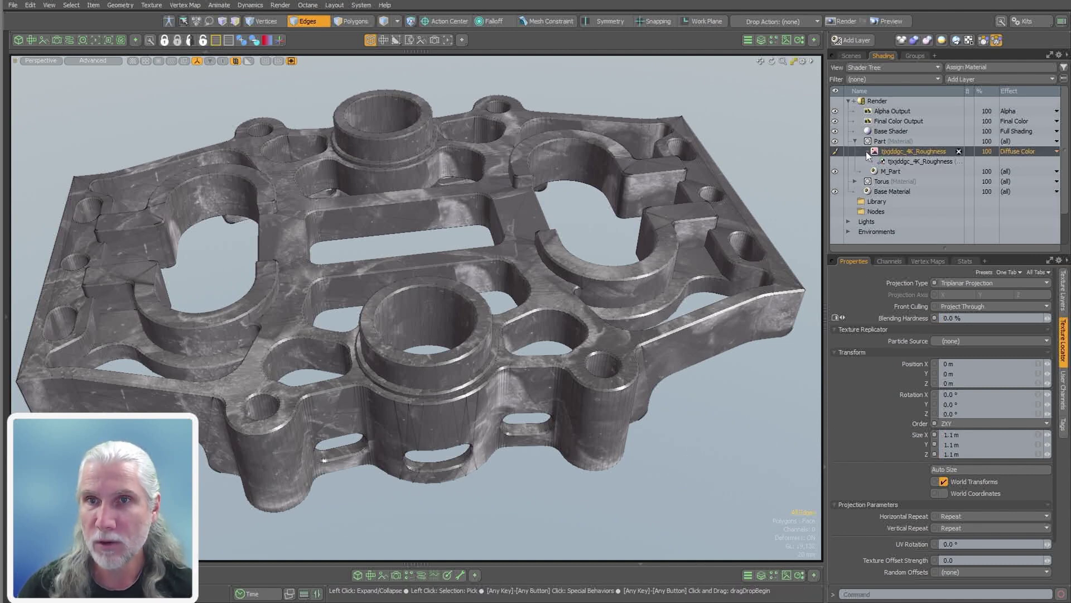
pyautogui.click(892, 161)
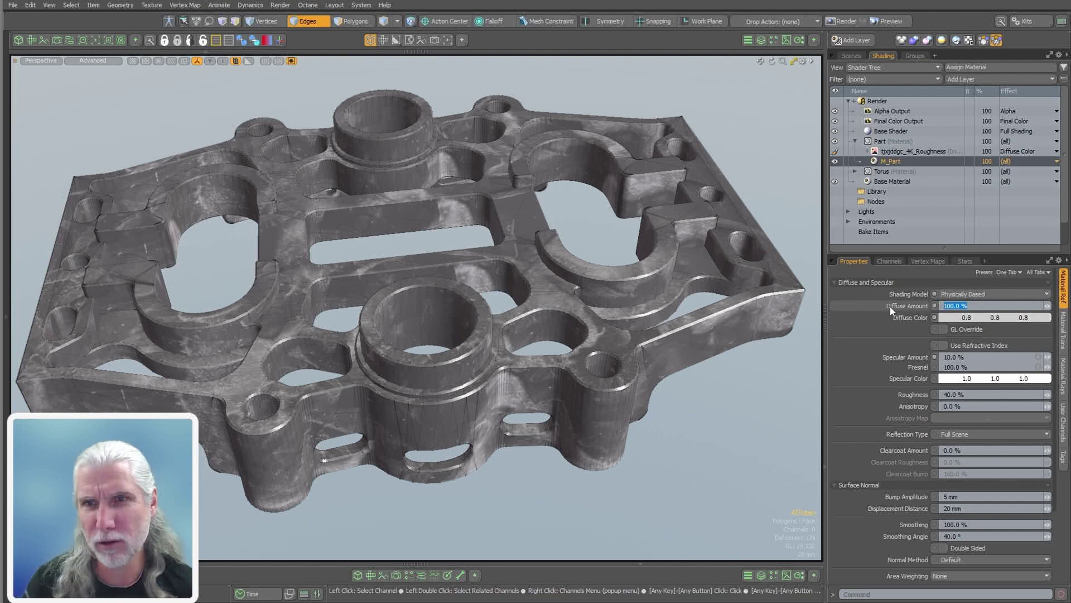
pyautogui.write('0')
pyautogui.press('Return')
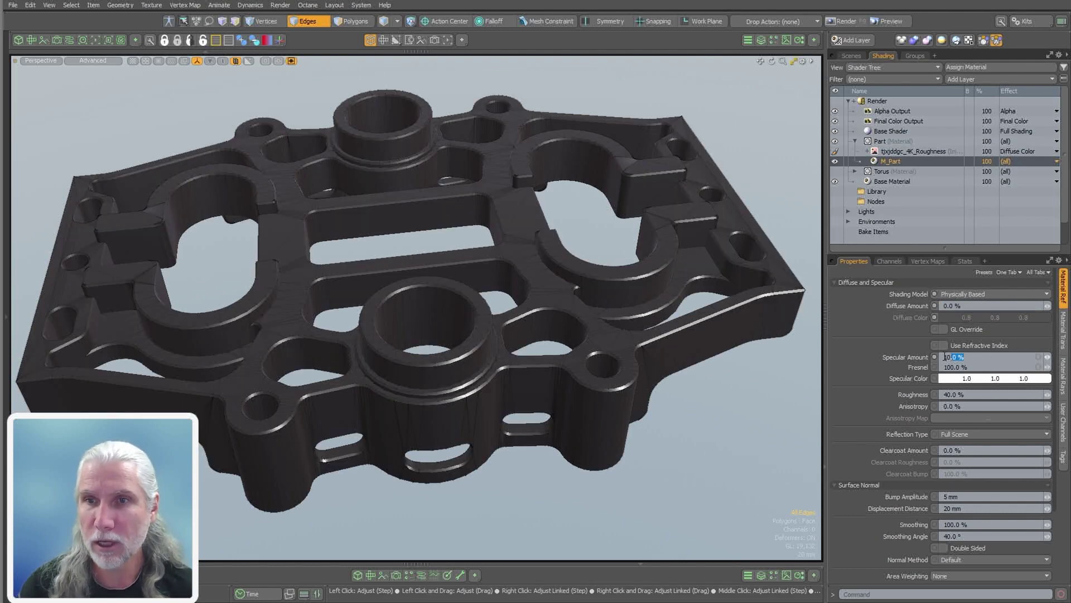
pyautogui.write('100')
pyautogui.press('Return')
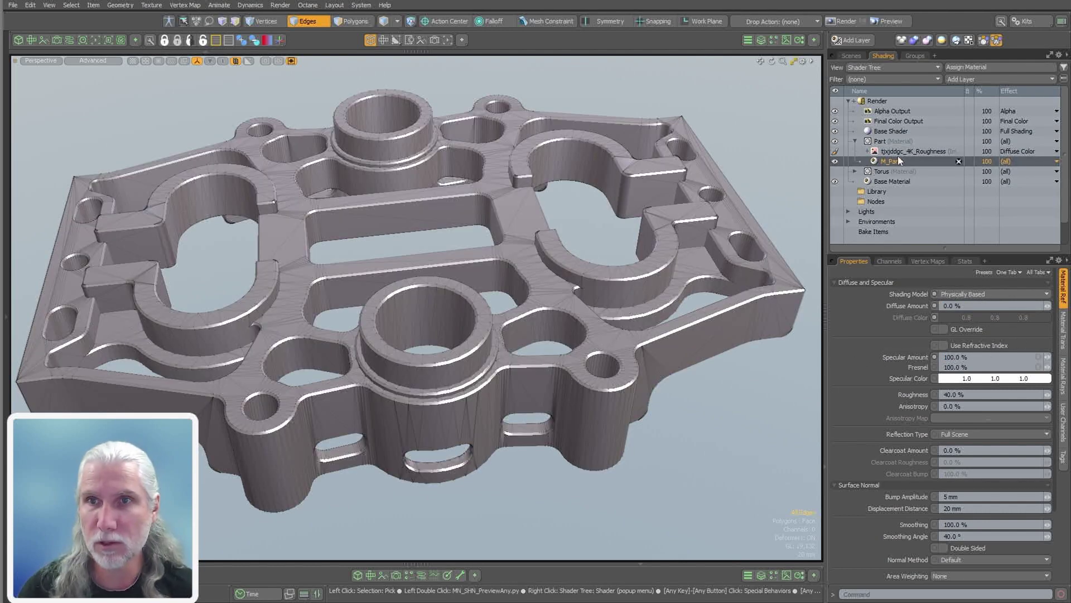
# Make the 4K texture layer drive Roughness, then select the Part material group.
pyautogui.click(943, 151)
pyautogui.click(982, 154)
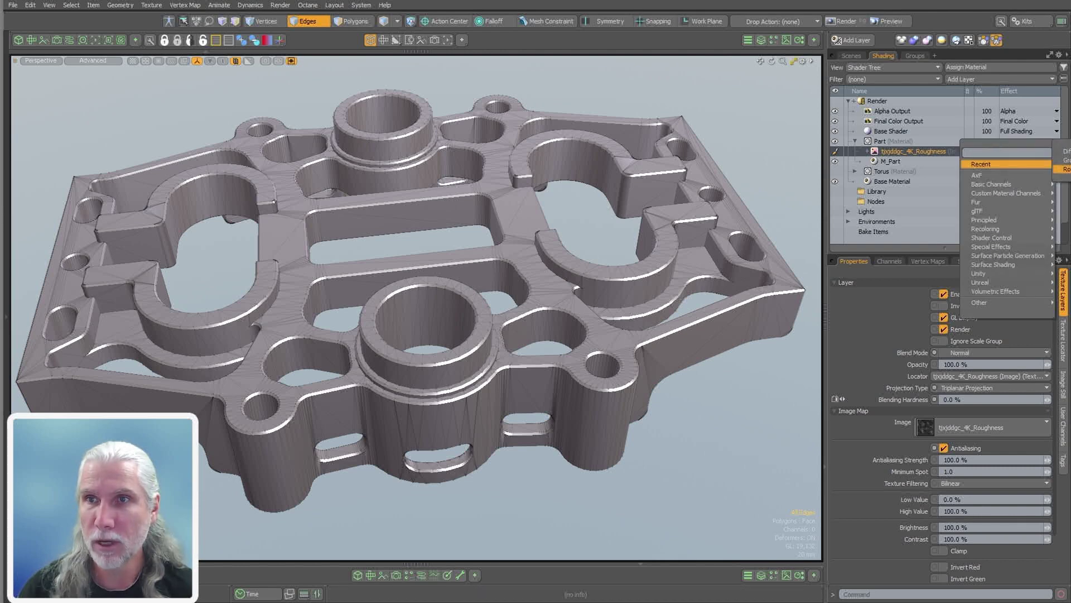
pyautogui.click(1065, 169)
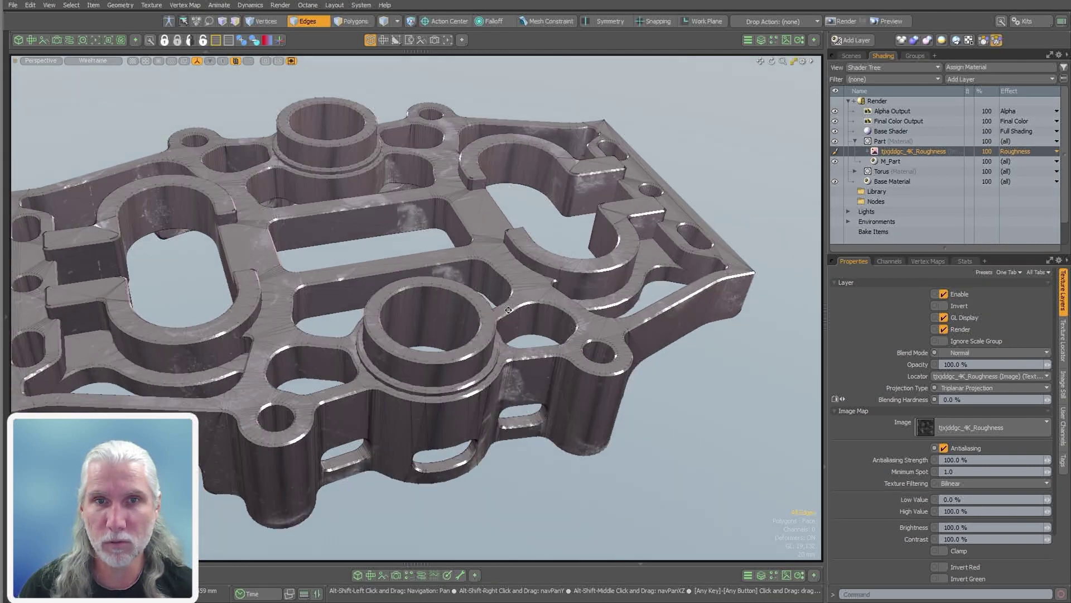
pyautogui.moveTo(480, 235)
pyautogui.keyDown('ctrl'); pyautogui.keyDown('alt'); pyautogui.mouseDown()
pyautogui.moveTo(509, 193)
pyautogui.moveTo(675, 225)
pyautogui.moveTo(458, 267)
pyautogui.moveTo(416, 305)
pyautogui.moveTo(747, 222)
pyautogui.moveTo(698, 234)
pyautogui.mouseUp(); pyautogui.keyUp('alt'); pyautogui.keyUp('ctrl')
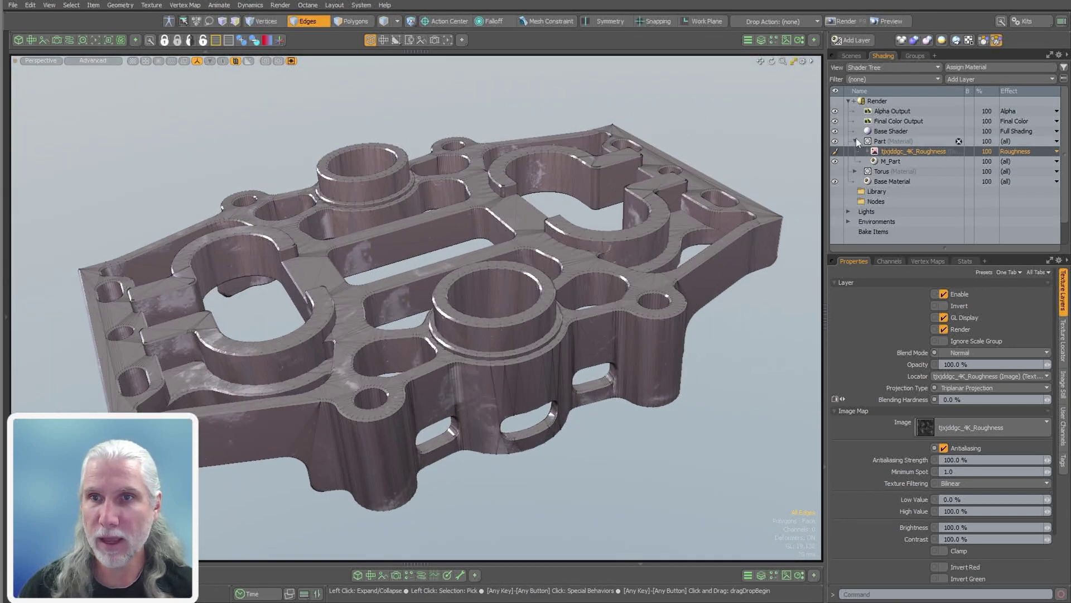
pyautogui.click(880, 144)
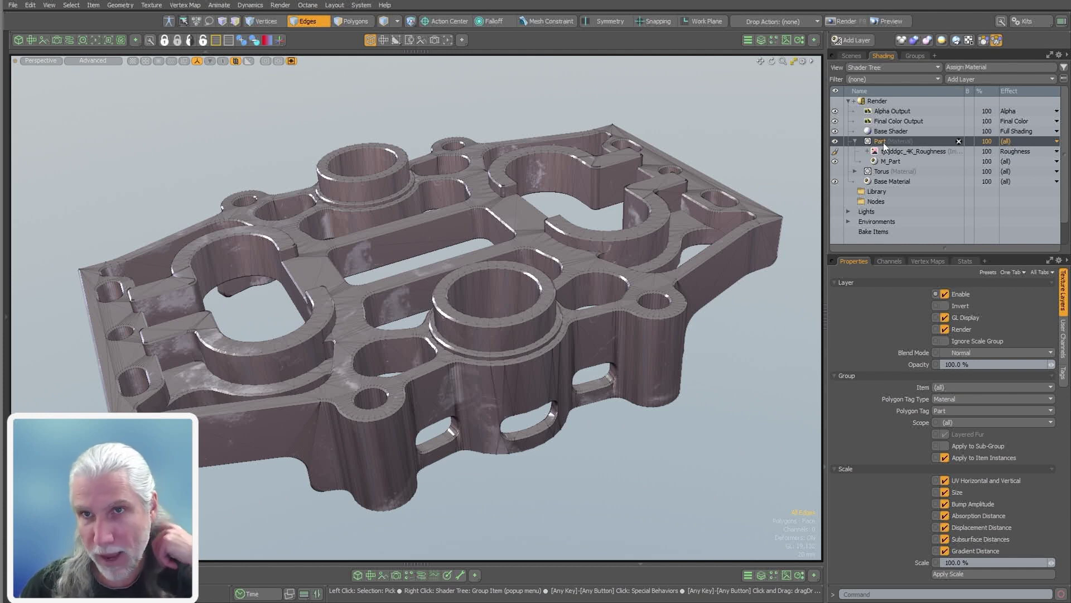
# Load the Metal_Rusty_tj0hdfpg Albedo, Normal and Roughness JPGs through the PBR Loader.
pyautogui.click(983, 44)
pyautogui.click(962, 93)
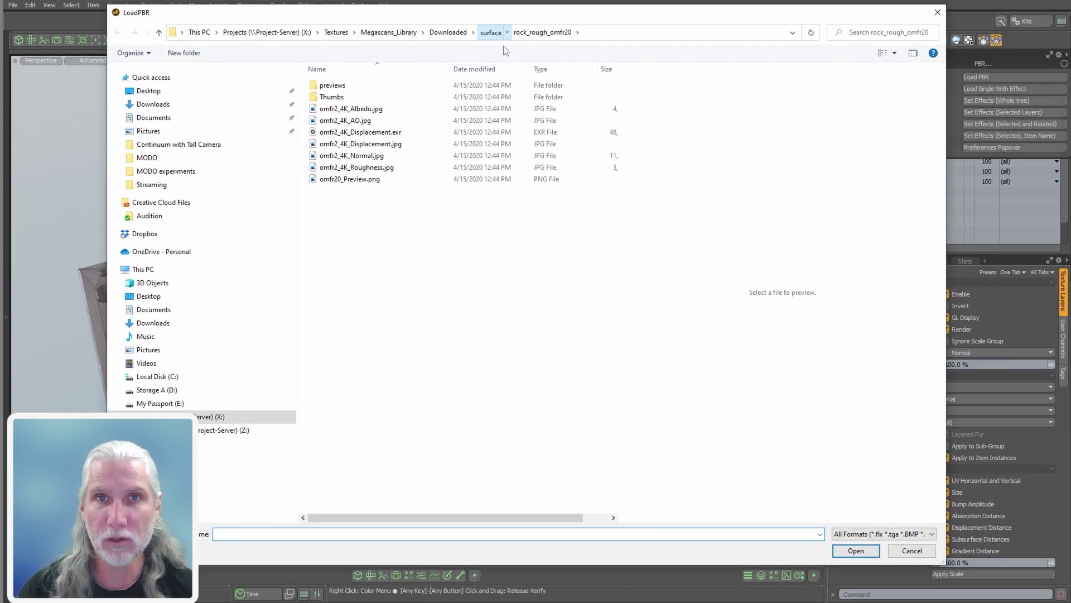
pyautogui.click(491, 32)
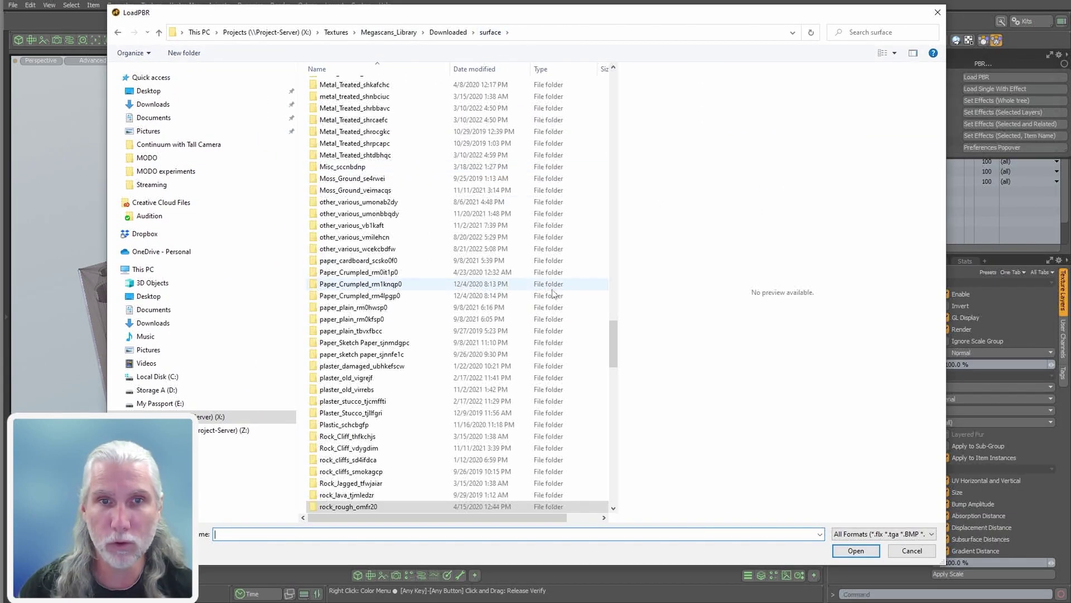
pyautogui.moveTo(616, 340)
pyautogui.mouseDown()
pyautogui.moveTo(616, 403)
pyautogui.moveTo(612, 335)
pyautogui.mouseUp()
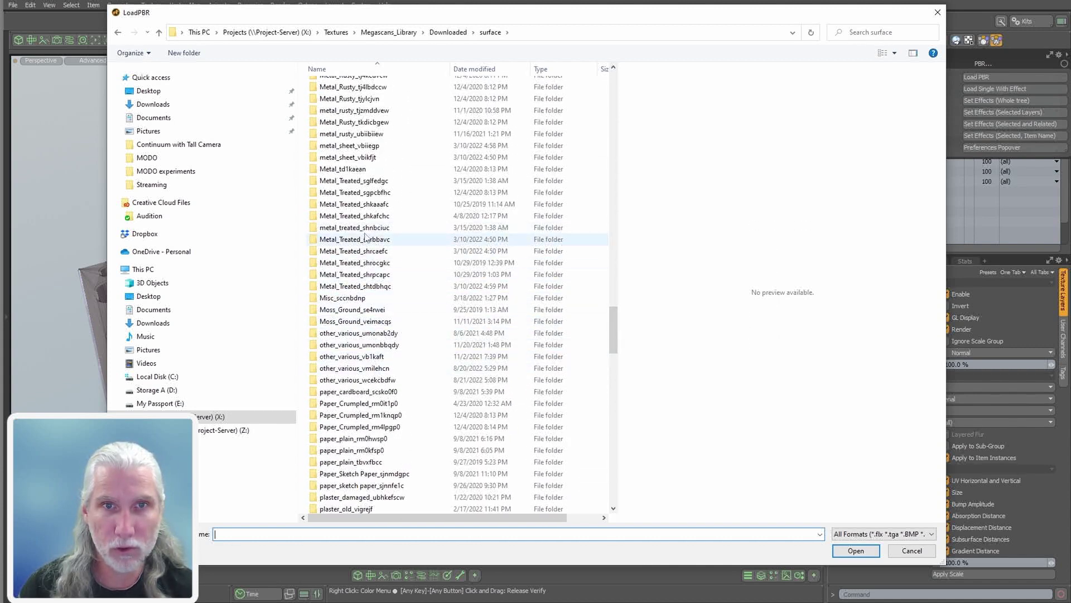
pyautogui.scroll(5, 609, 321)
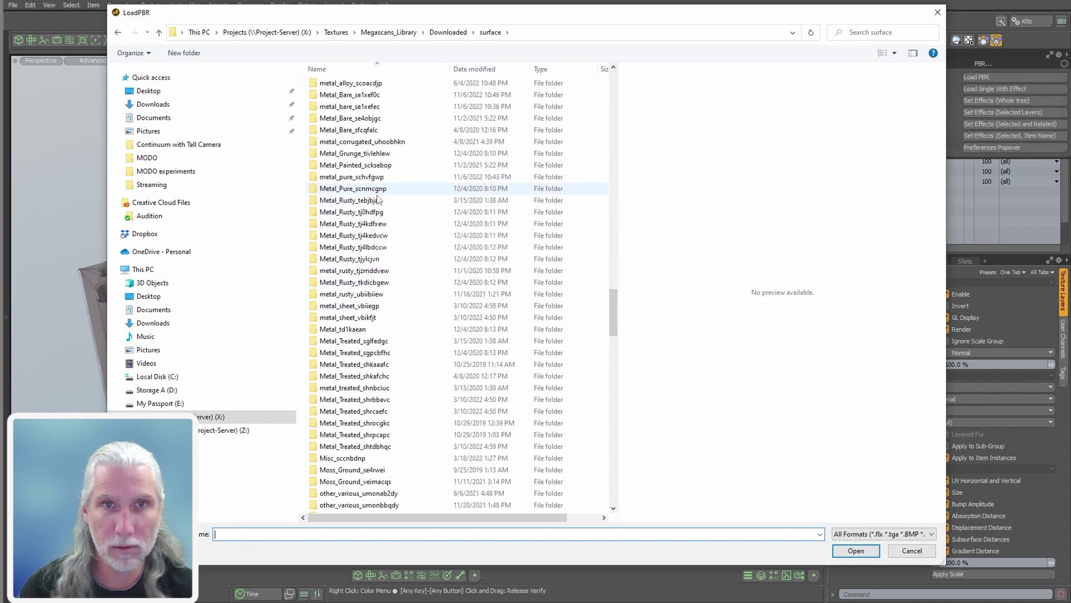
pyautogui.doubleClick(371, 212)
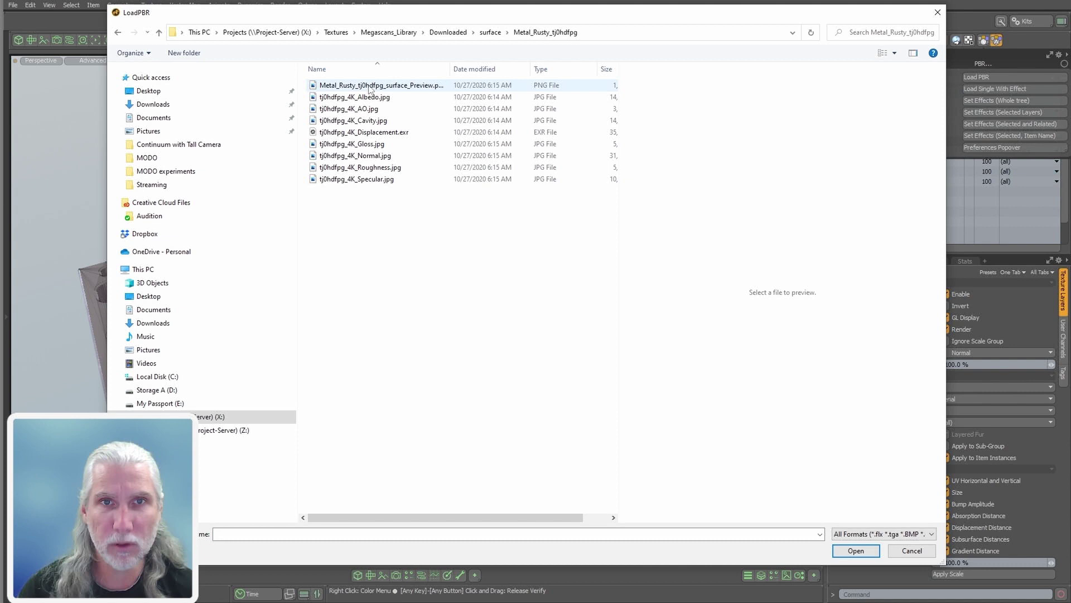
pyautogui.click(371, 85)
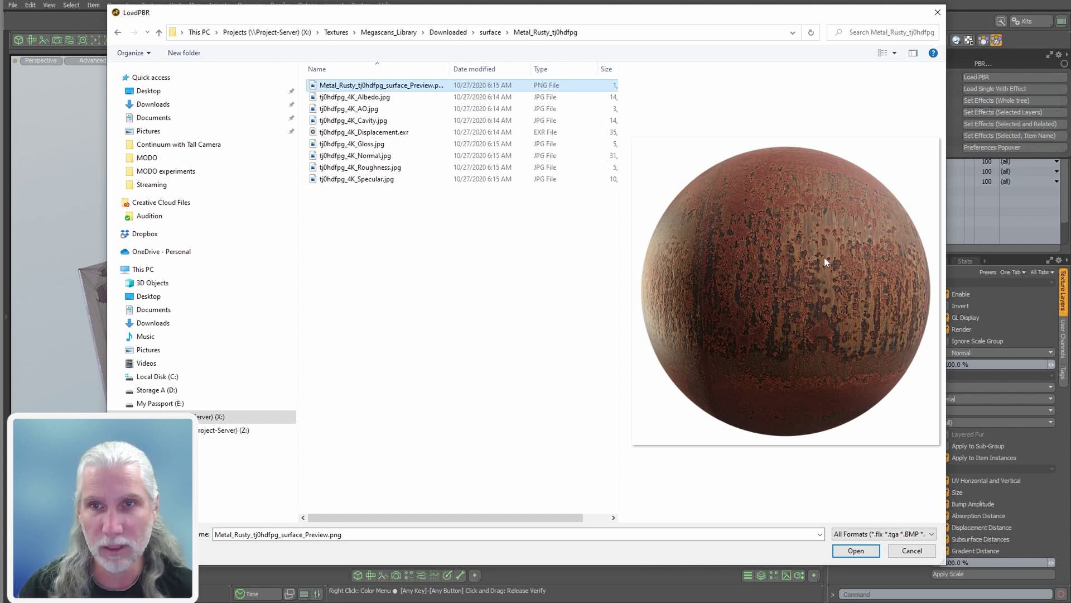
pyautogui.click(379, 97)
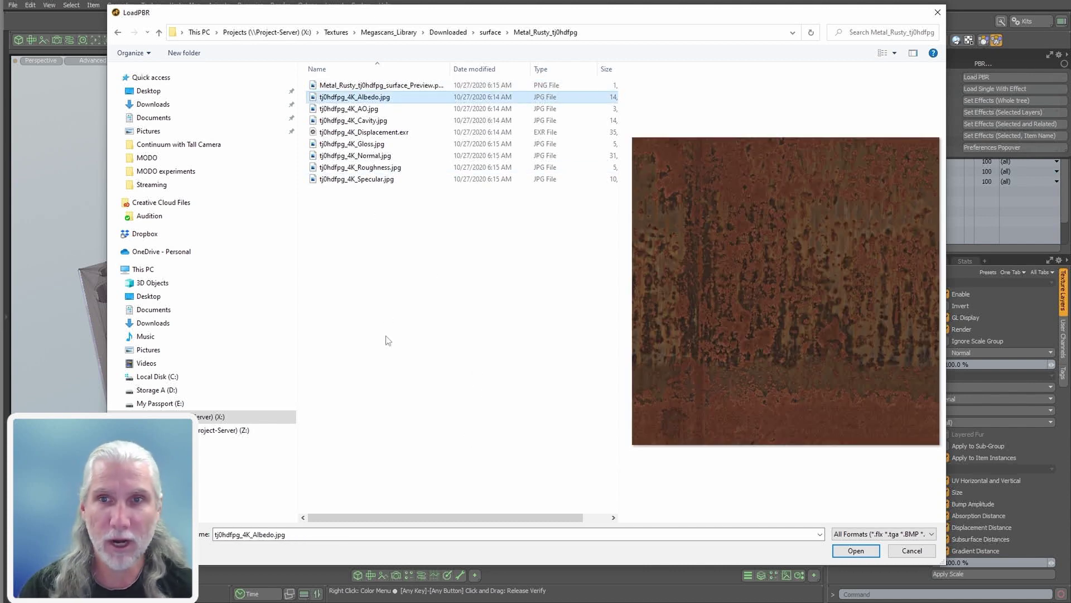
pyautogui.keyDown('ctrl'); pyautogui.click(385, 155); pyautogui.keyUp('ctrl')
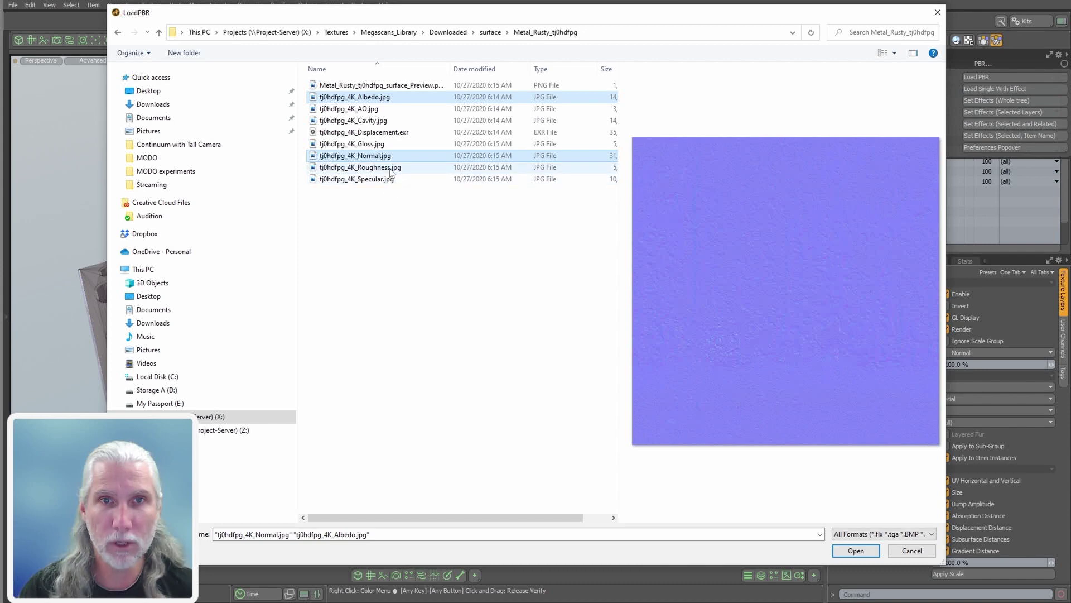
pyautogui.keyDown('ctrl'); pyautogui.click(385, 167); pyautogui.keyUp('ctrl')
pyautogui.click(856, 550)
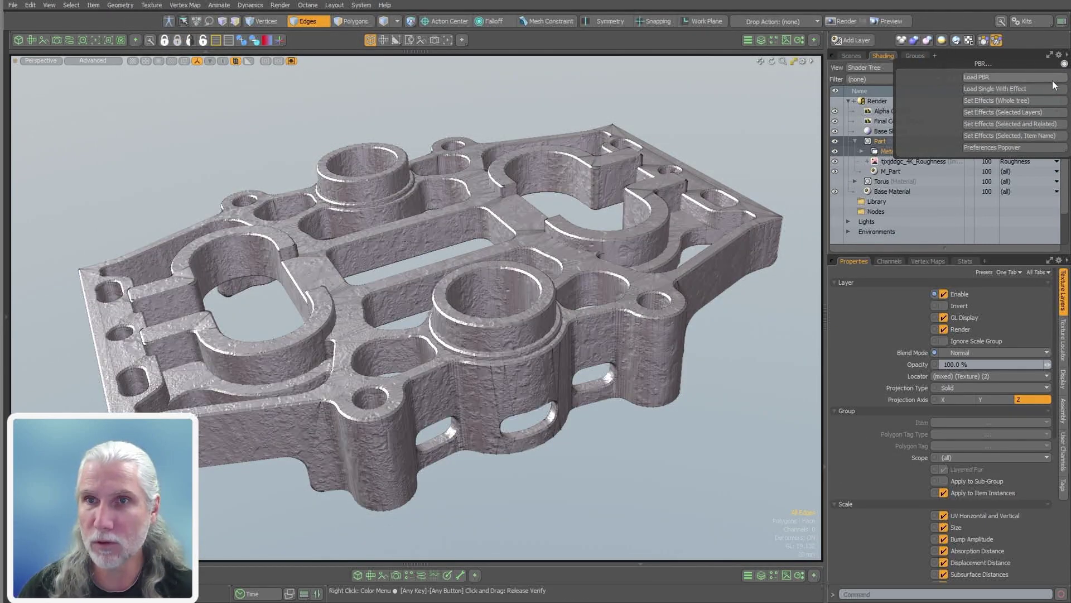
# Add a material layer to the Metal_Rusty group beneath the rust normal and albedo maps.
pyautogui.click(1064, 65)
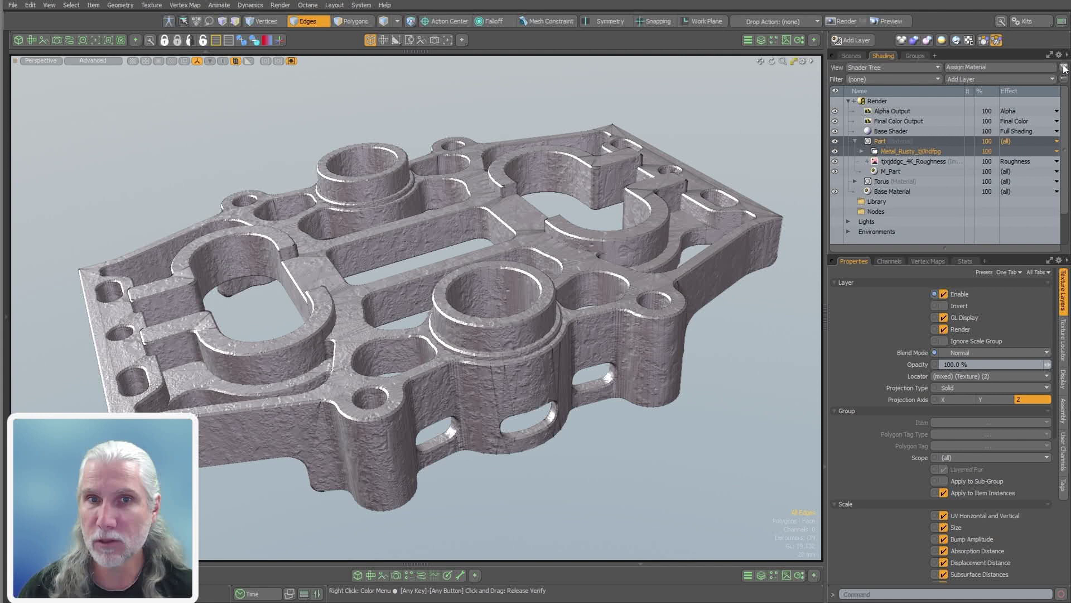
pyautogui.click(863, 152)
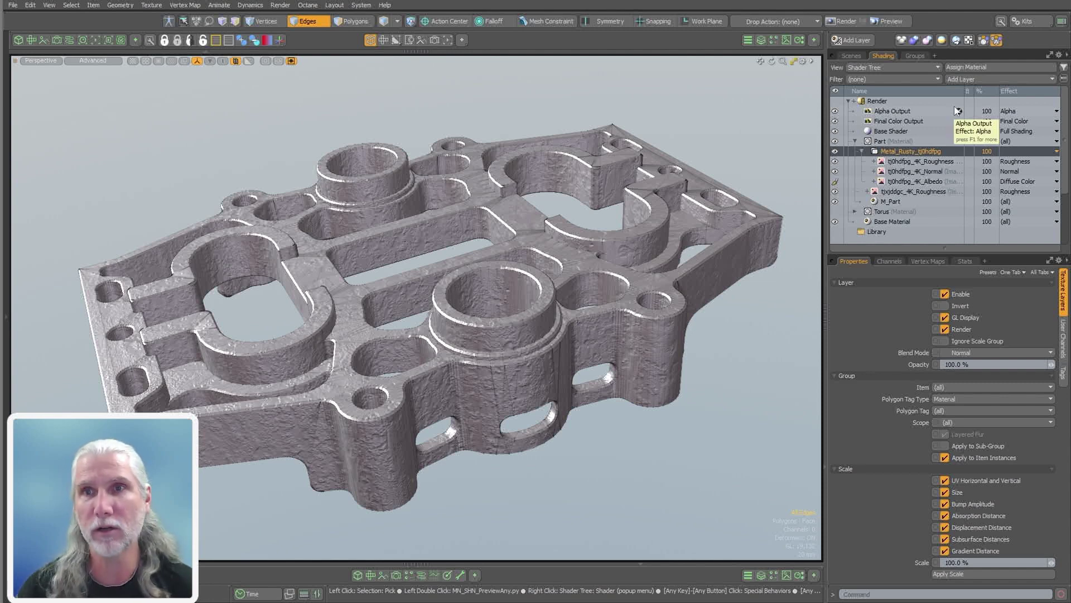
pyautogui.click(972, 79)
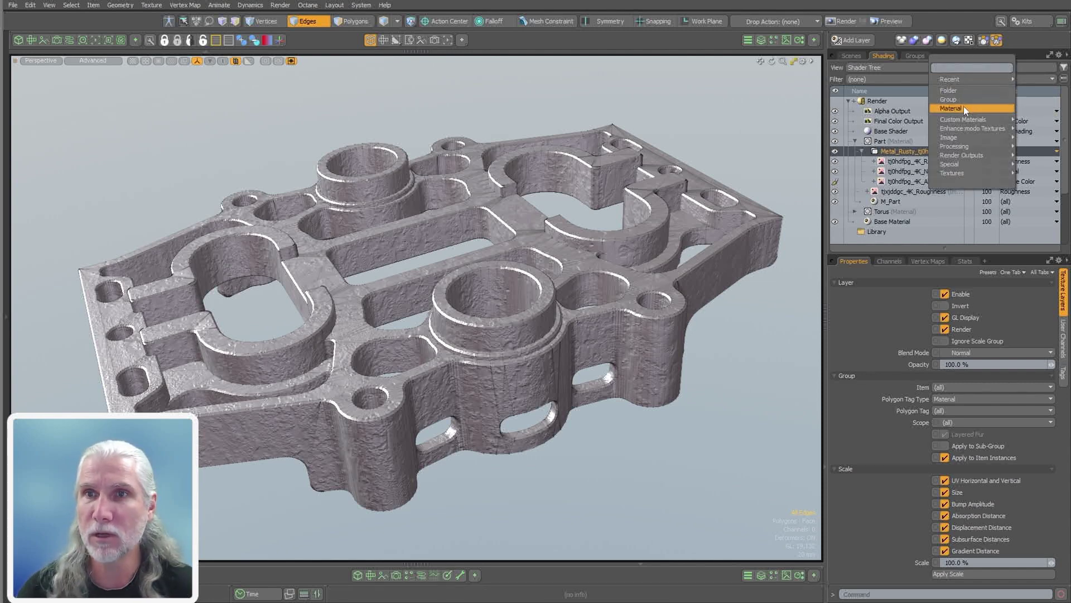
pyautogui.click(965, 110)
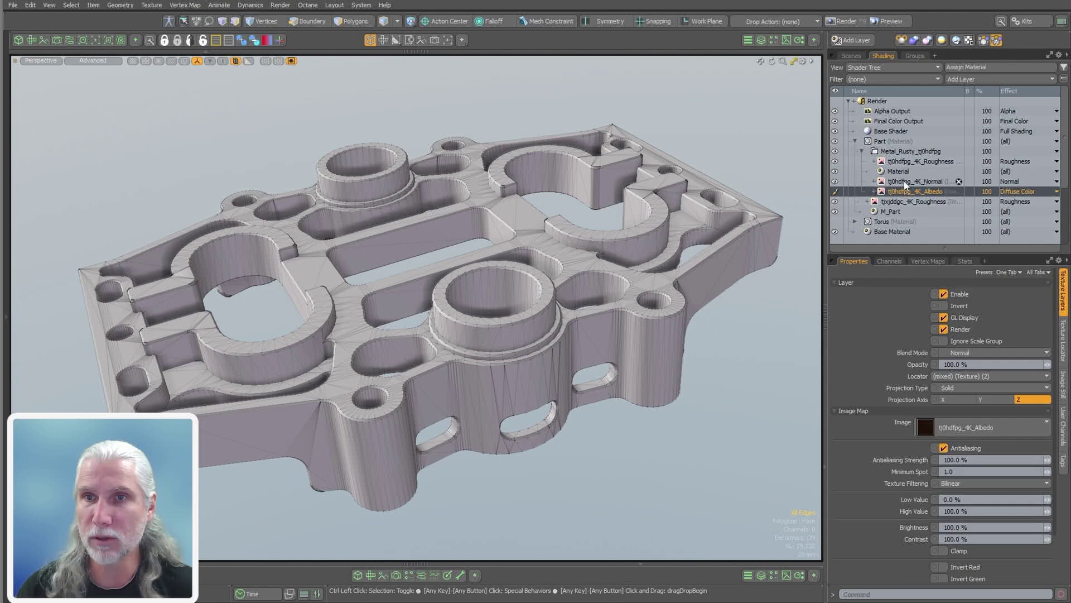
pyautogui.moveTo(904, 195); pyautogui.dragTo(915, 171)
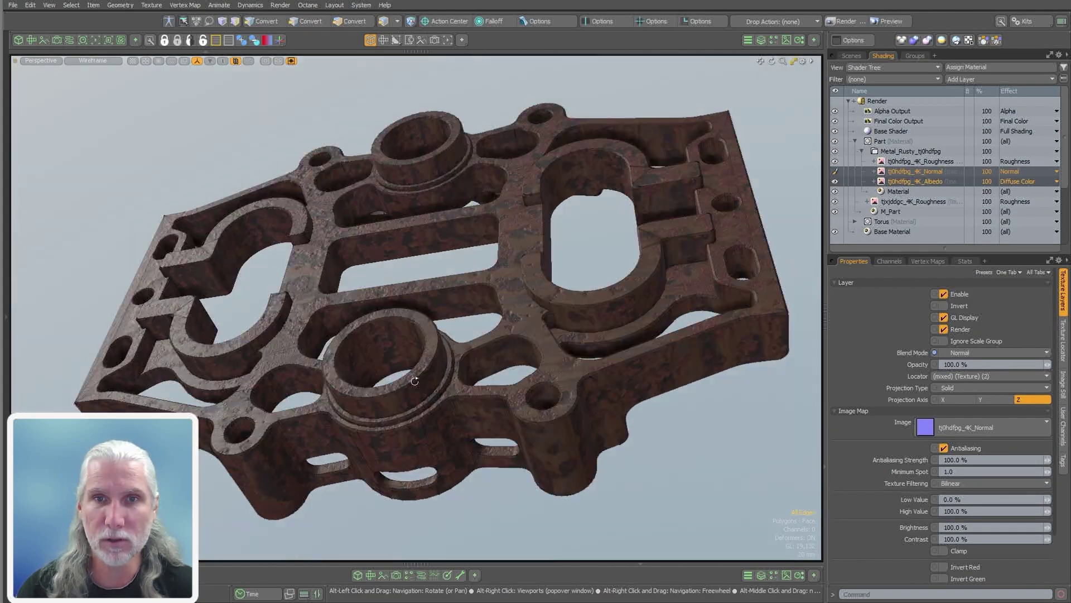
pyautogui.moveTo(771, 263)
pyautogui.keyDown('alt'); pyautogui.mouseDown()
pyautogui.moveTo(457, 257)
pyautogui.moveTo(446, 283)
pyautogui.moveTo(391, 312)
pyautogui.mouseUp(); pyautogui.keyUp('alt')
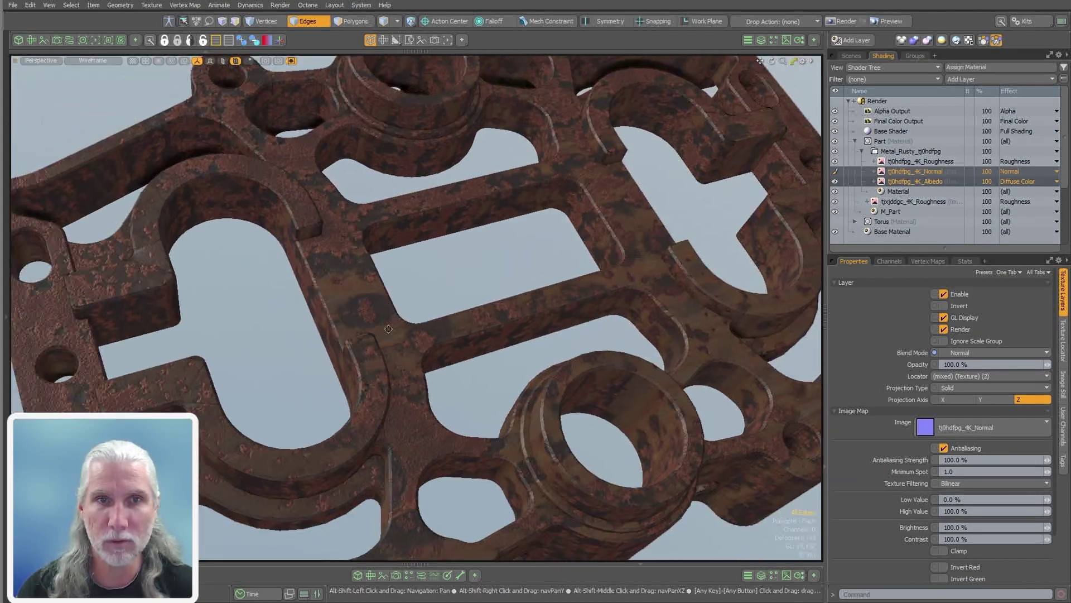
# Set the rust albedo map's gamma to 1.5.
pyautogui.click(904, 183)
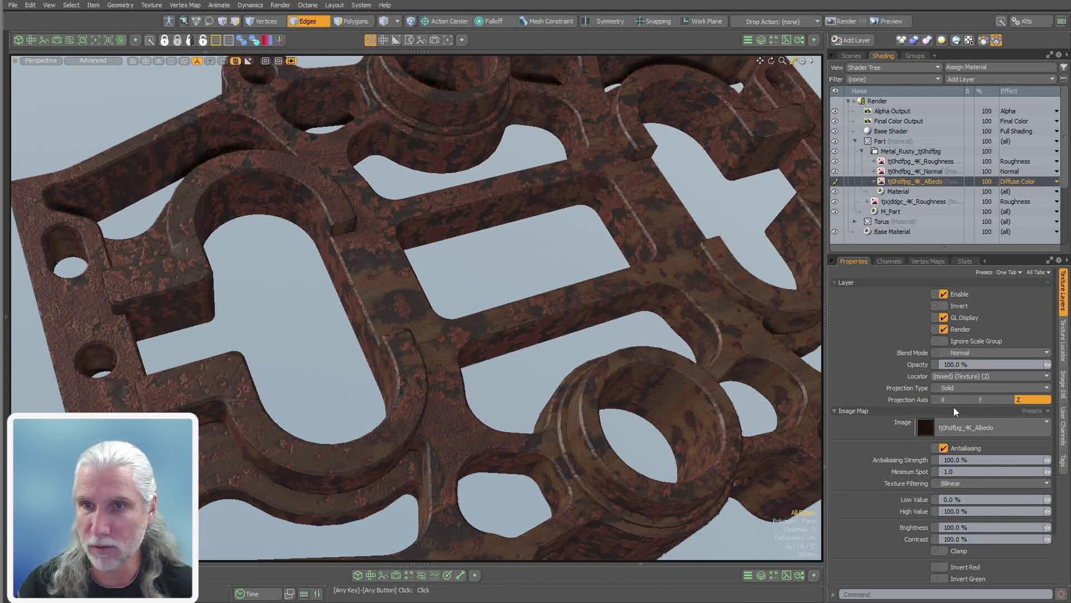
pyautogui.scroll(-2, 1057, 384)
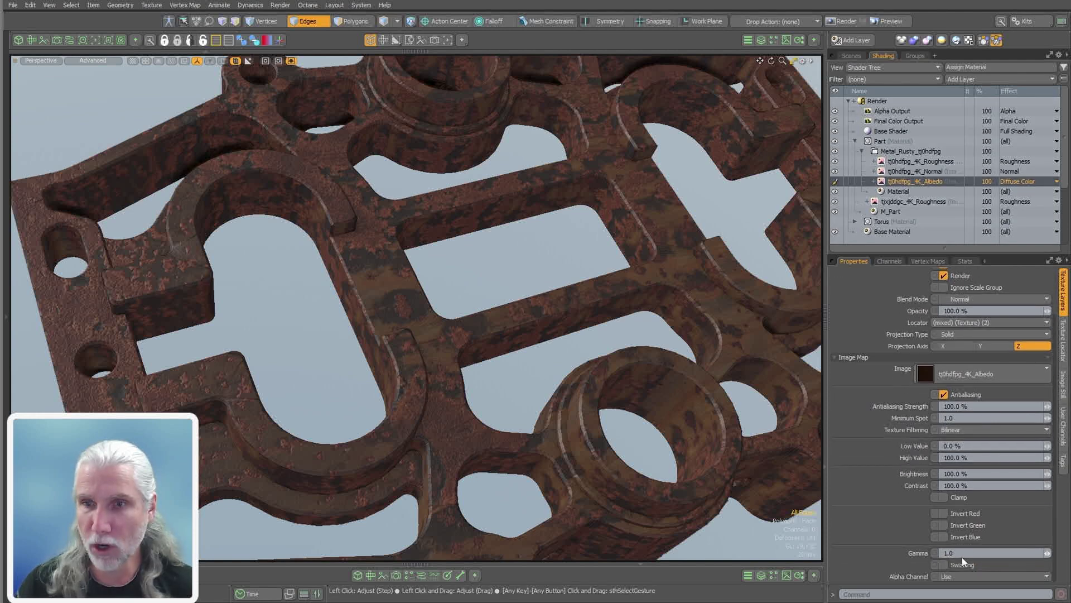
pyautogui.write('1.5')
pyautogui.press('Return')
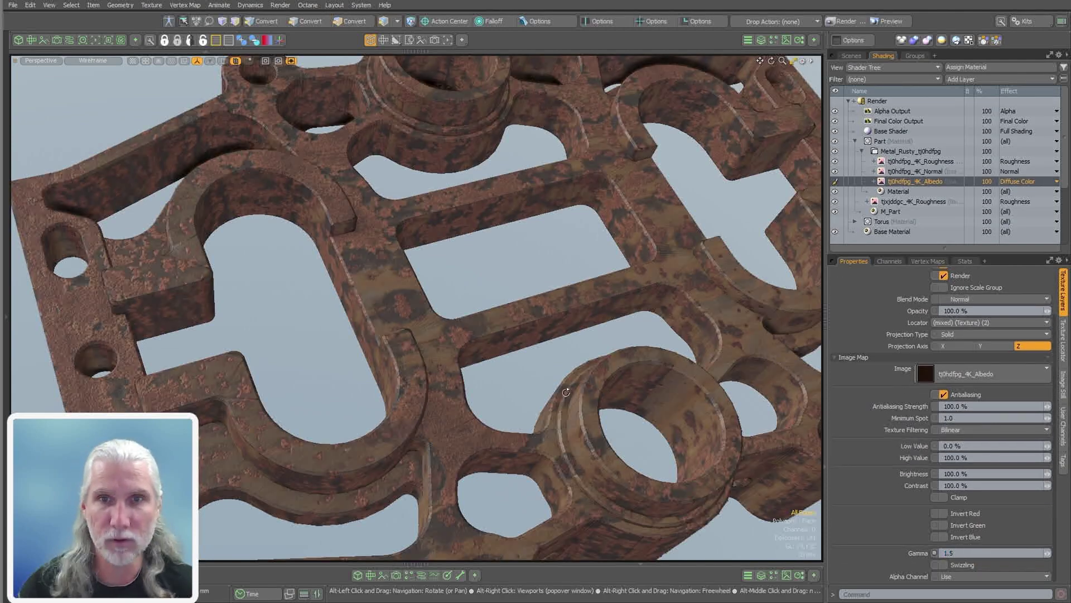
pyautogui.moveTo(390, 313)
pyautogui.keyDown('alt'); pyautogui.mouseDown()
pyautogui.moveTo(441, 298)
pyautogui.moveTo(424, 323)
pyautogui.mouseUp(); pyautogui.keyUp('alt')
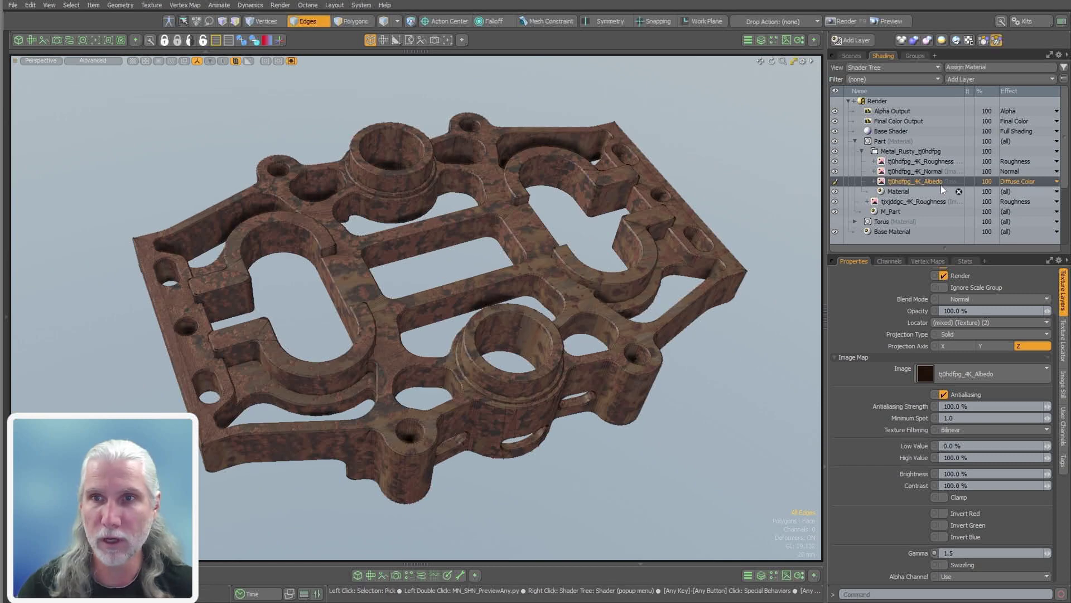
# Set the rust maps' shared texture locator to Box projection.
pyautogui.click(874, 182)
pyautogui.click(908, 191)
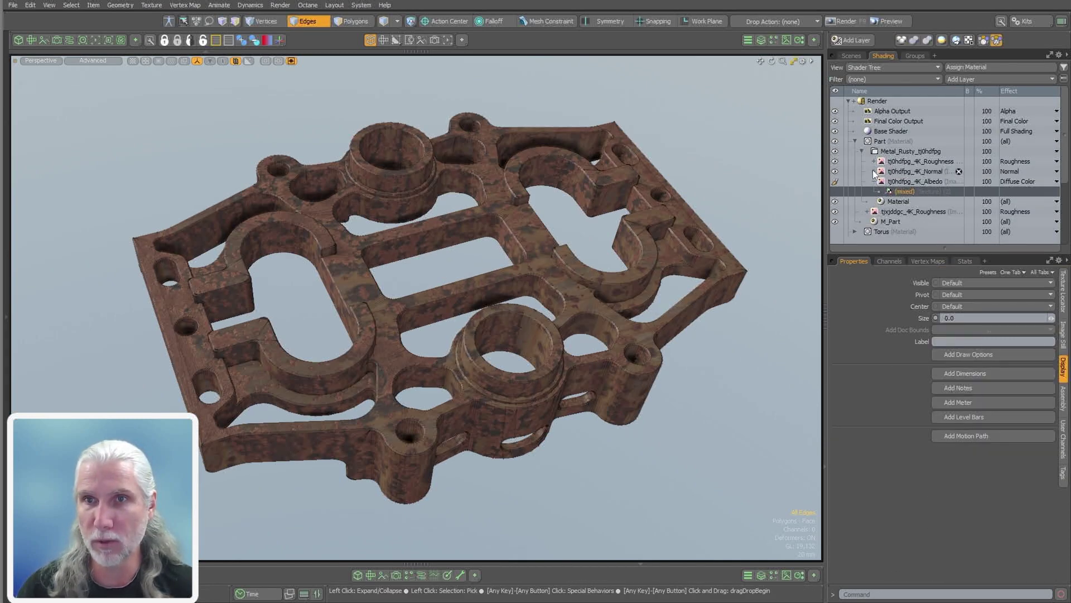
pyautogui.click(875, 171)
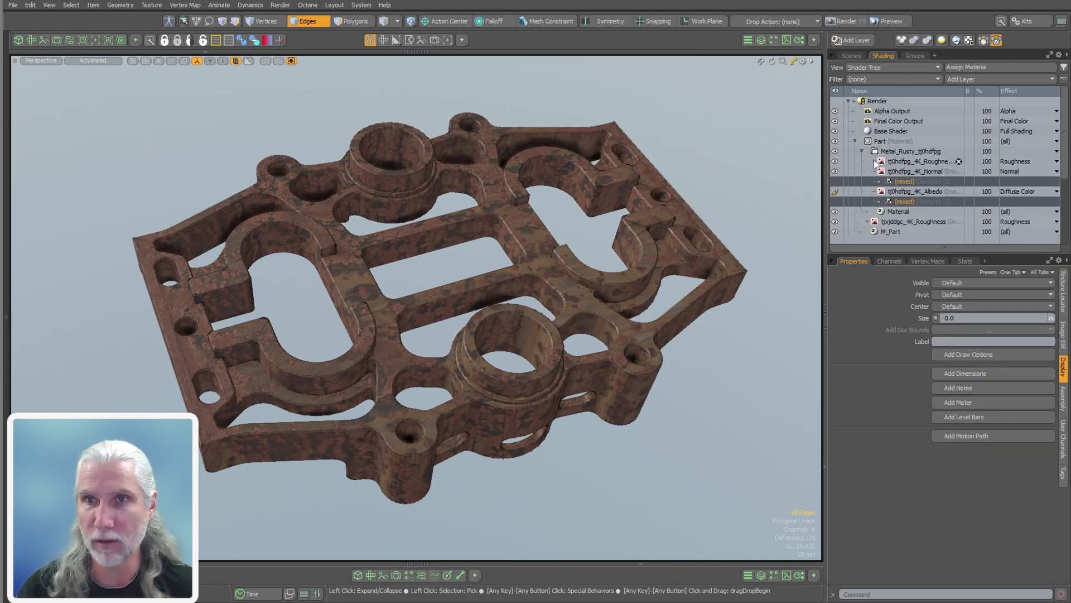
pyautogui.click(1064, 293)
pyautogui.click(973, 282)
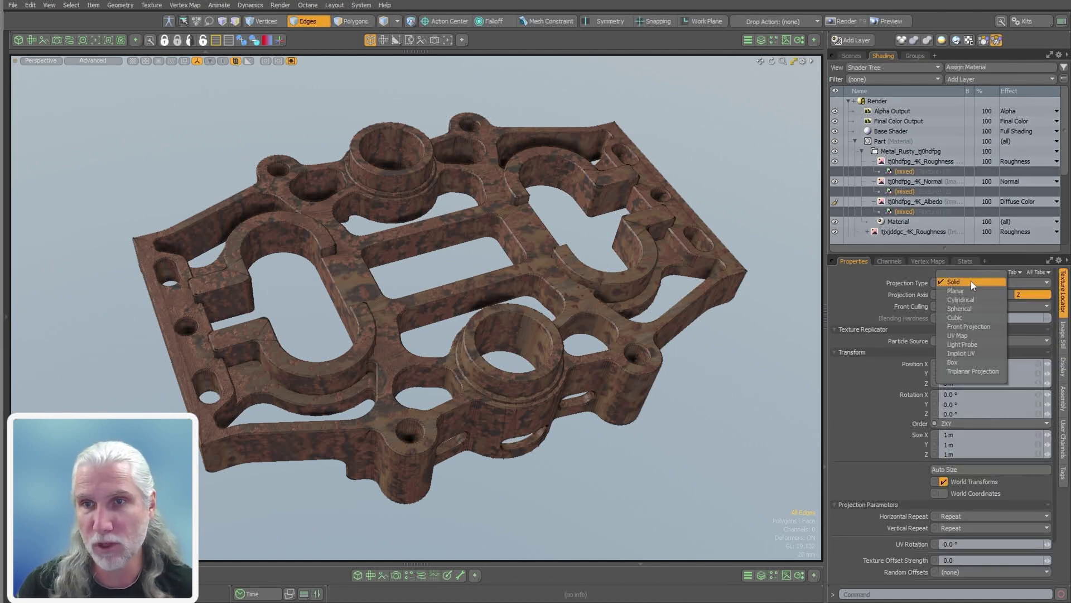
pyautogui.click(981, 363)
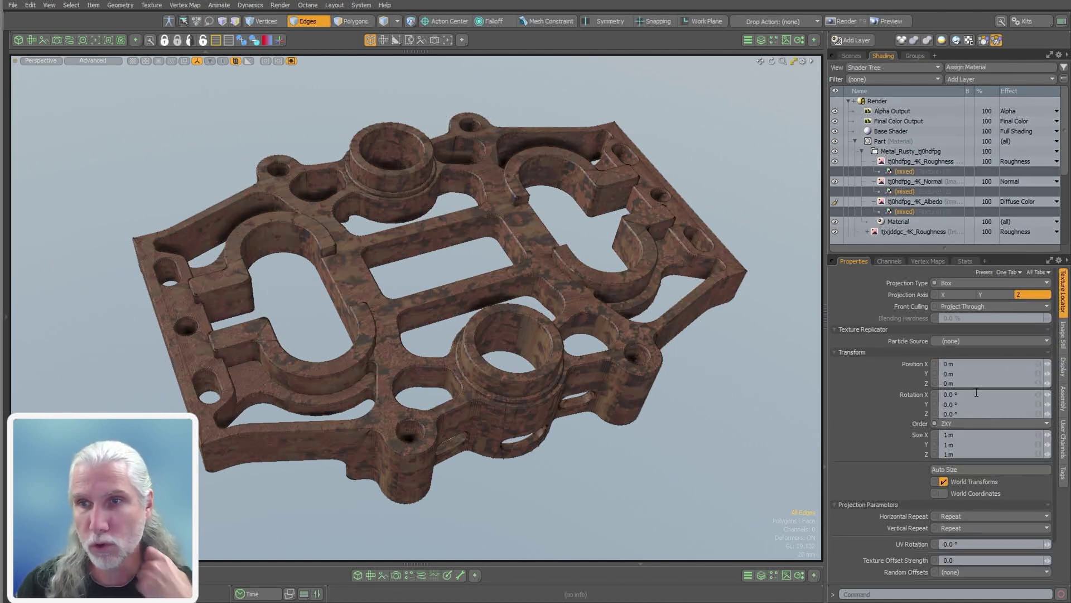
# Scale the rust texture locator down to 315 mm.
pyautogui.keyDown('ctrl'); pyautogui.keyDown('alt'); pyautogui.moveTo(480, 312); pyautogui.dragTo(507, 300); pyautogui.keyUp('alt'); pyautogui.keyUp('ctrl')
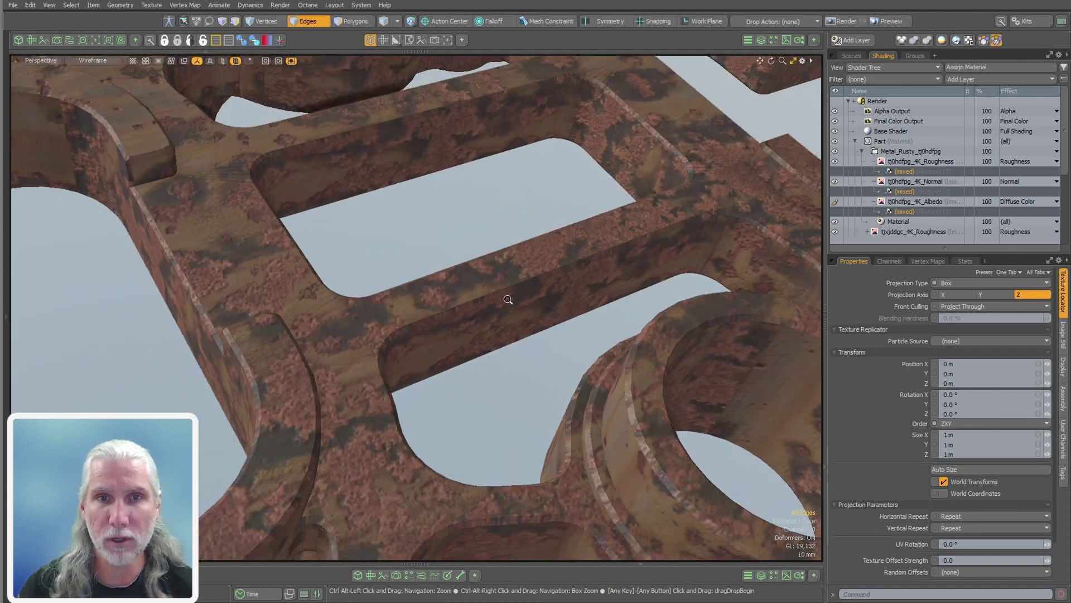
pyautogui.press('r')
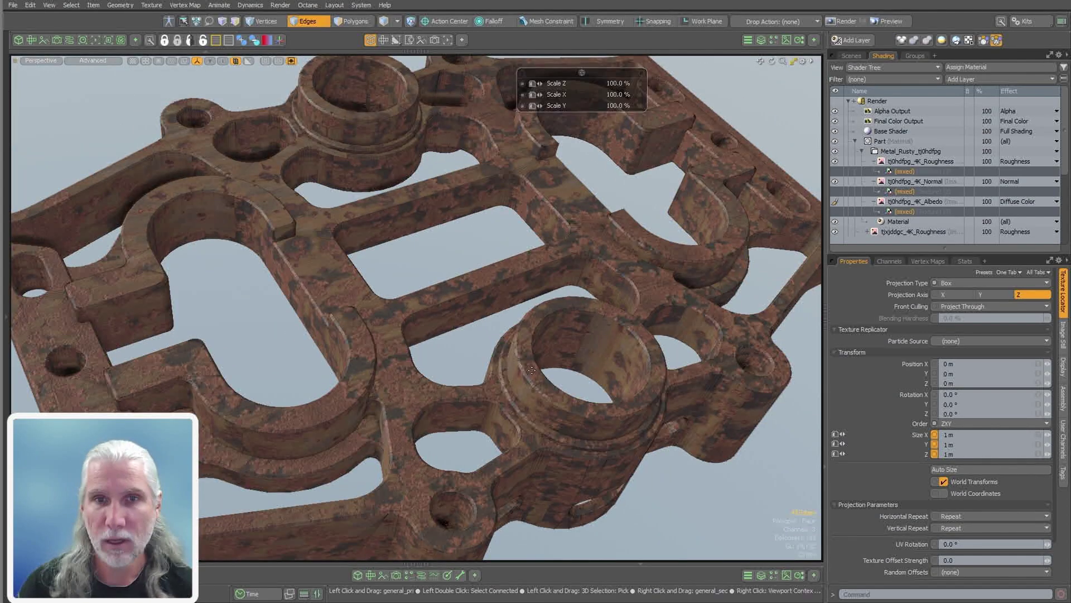
pyautogui.moveTo(532, 370); pyautogui.dragTo(455, 372)
pyautogui.moveTo(625, 357)
pyautogui.keyDown('alt'); pyautogui.mouseDown()
pyautogui.moveTo(654, 326)
pyautogui.moveTo(522, 357)
pyautogui.mouseUp(); pyautogui.keyUp('alt')
# Hide and re-show the Metal_Rusty group to compare against the base metal.
pyautogui.click(900, 151)
pyautogui.click(862, 151)
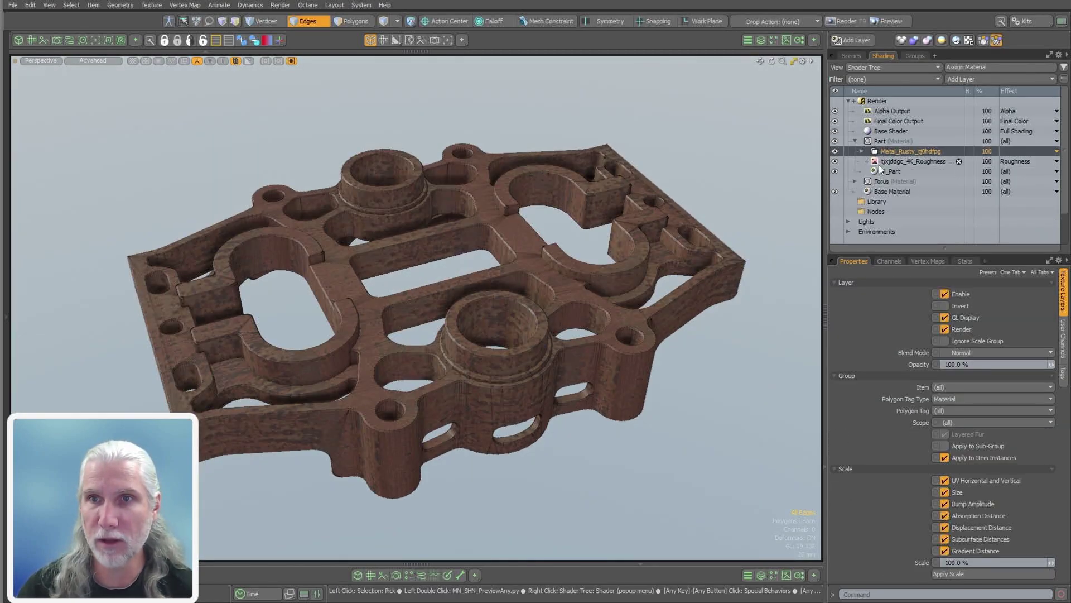
pyautogui.click(835, 151)
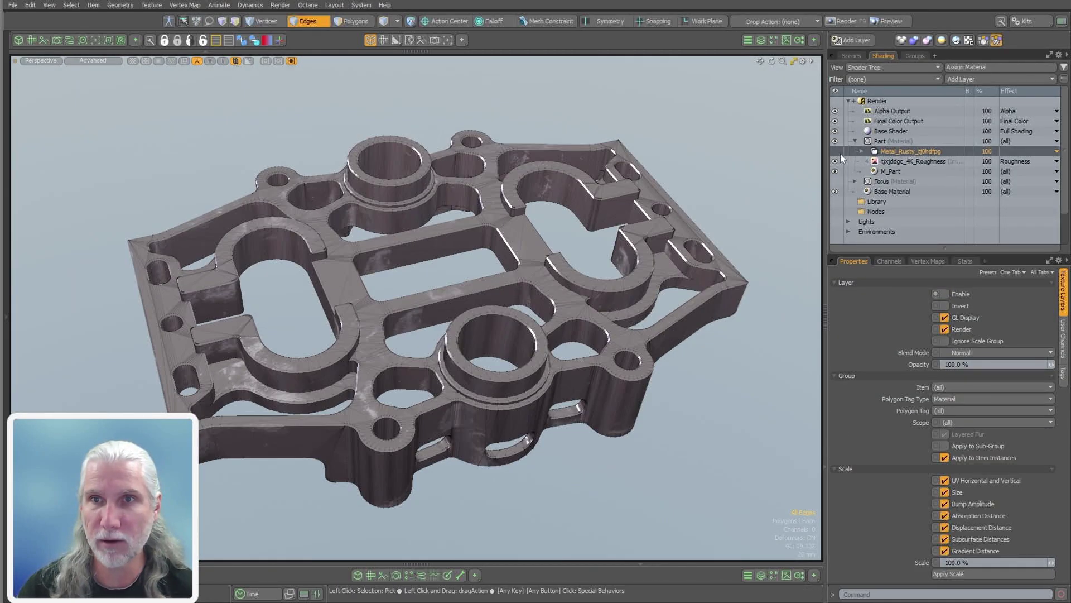
pyautogui.click(835, 151)
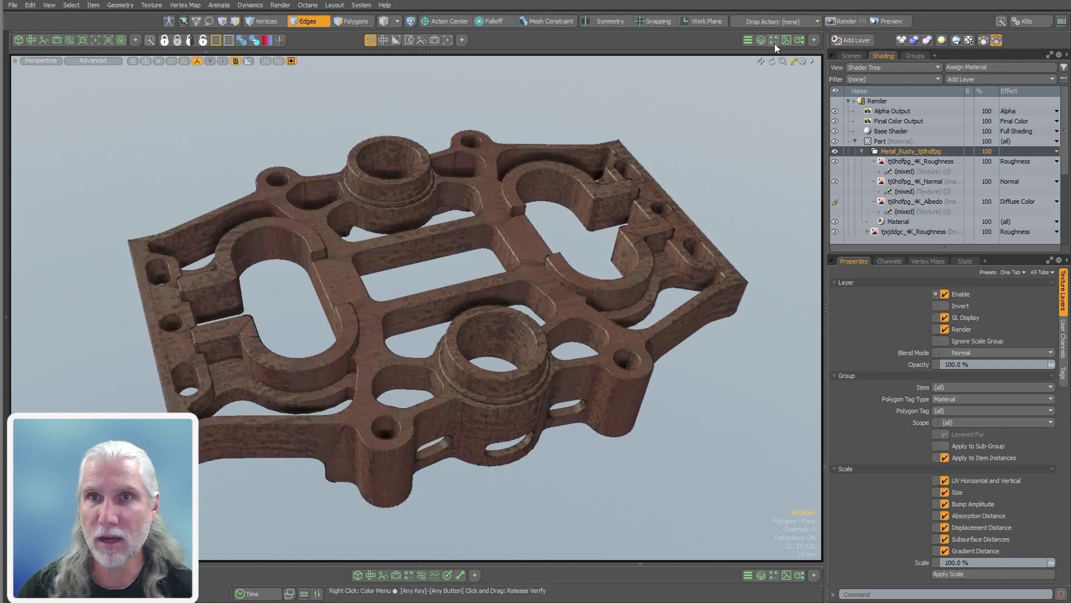
# Preview the triplanar part bake image from the Clips list, then close the viewer.
pyautogui.click(787, 42)
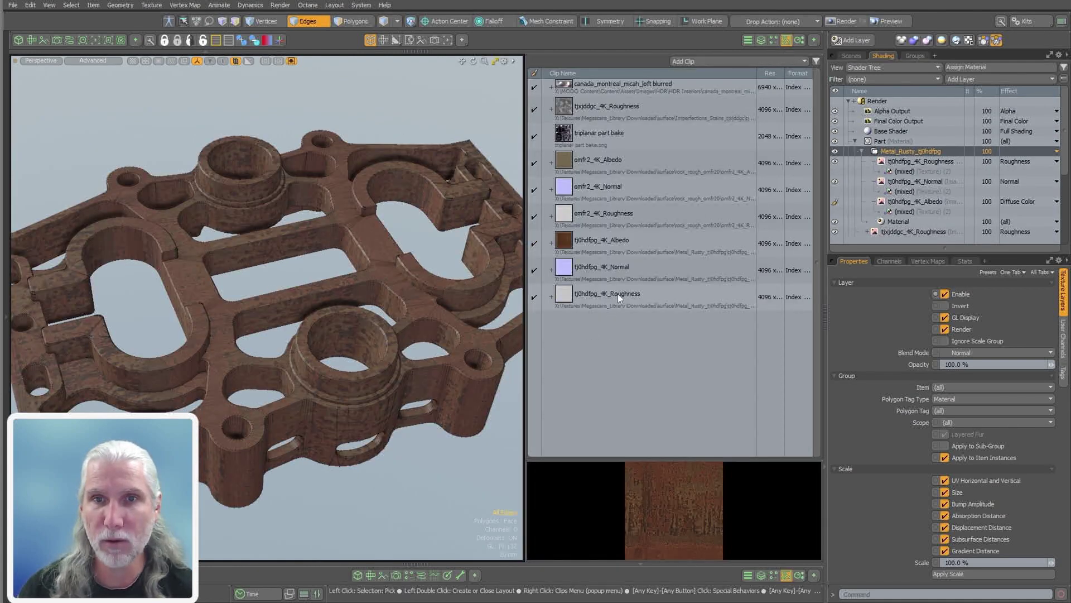
pyautogui.doubleClick(591, 135)
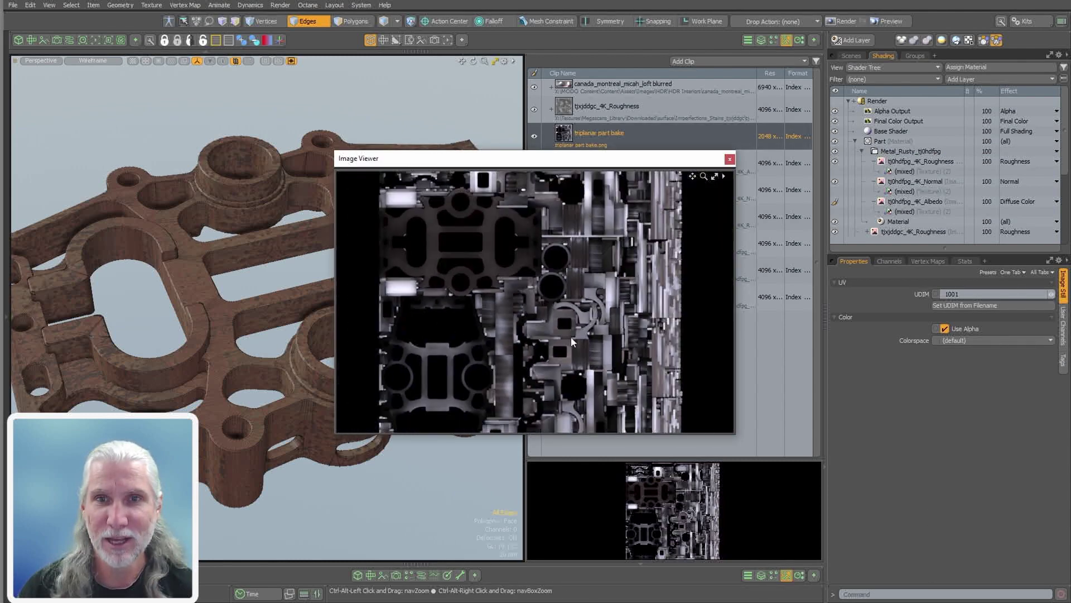
pyautogui.click(730, 159)
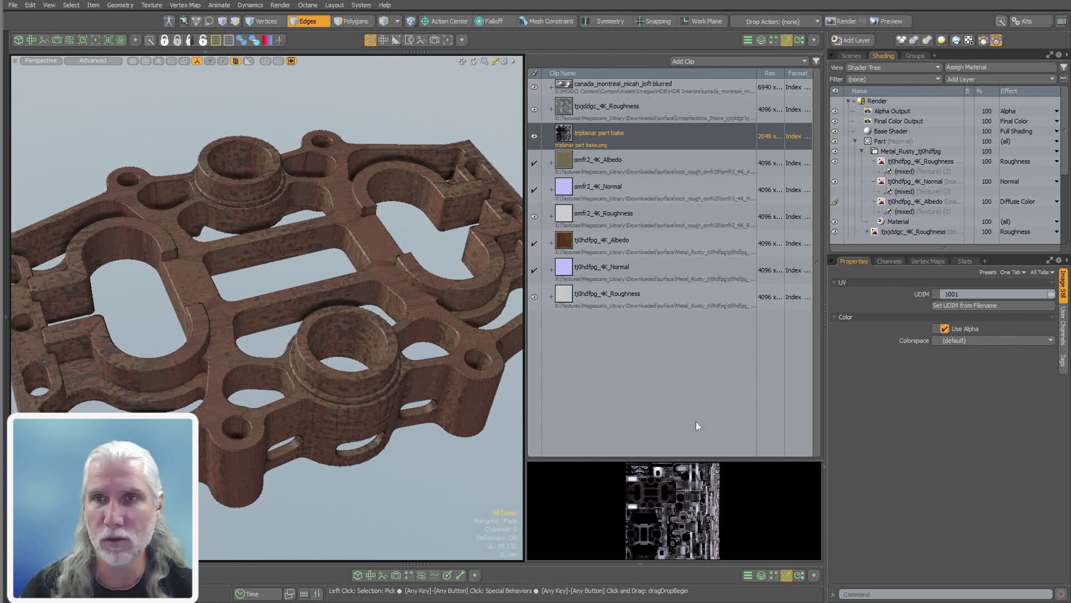
# Add the triplanar part bake to the Metal_Rusty group as a Group Mask.
pyautogui.moveTo(587, 140); pyautogui.dragTo(929, 155)
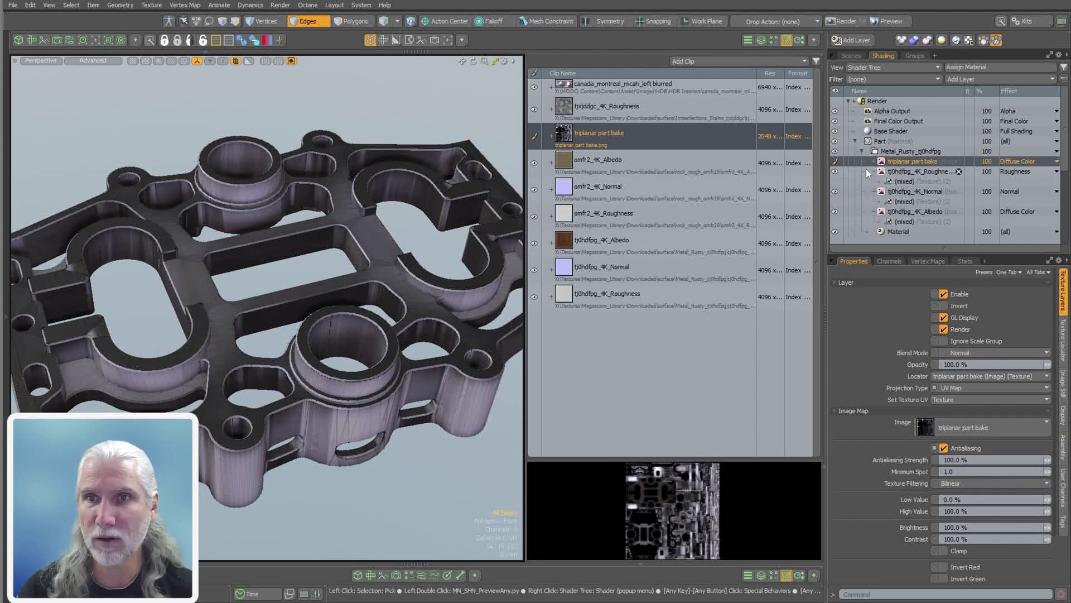
pyautogui.click(872, 171)
pyautogui.click(873, 181)
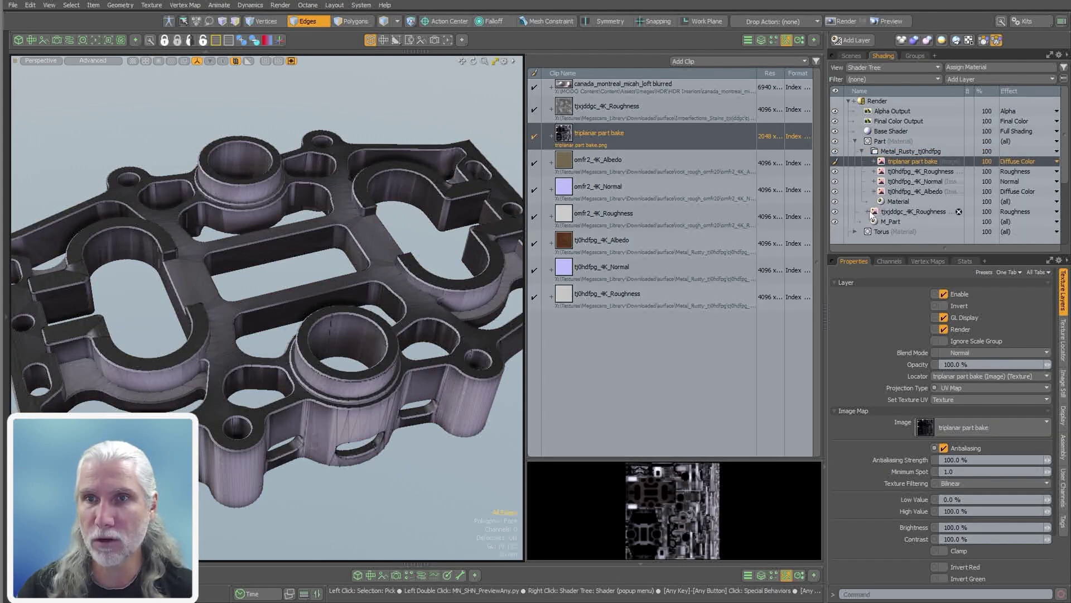
pyautogui.click(1008, 162)
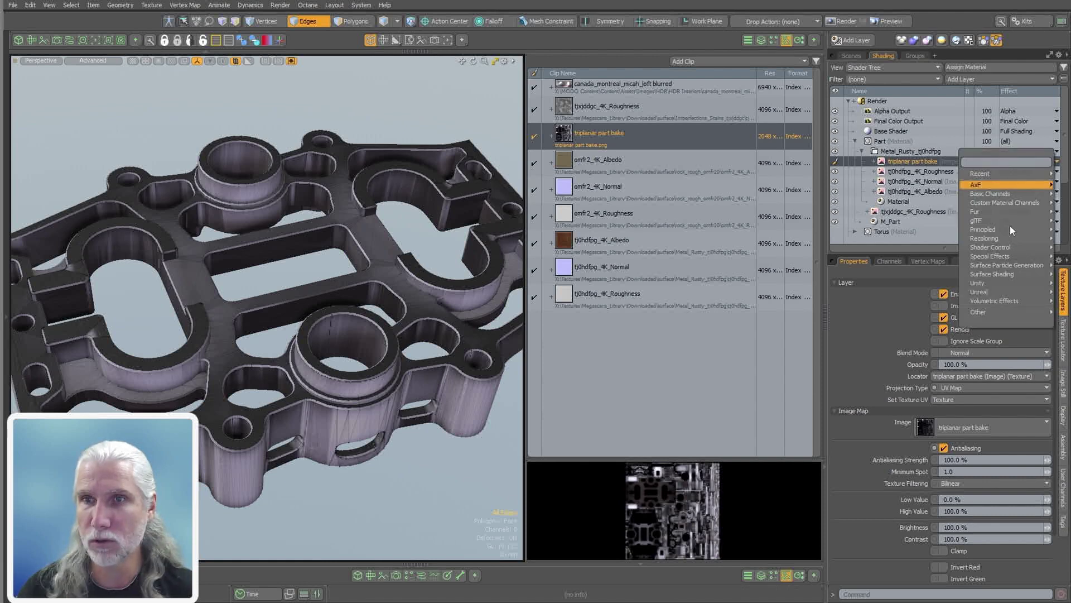
pyautogui.moveTo(991, 247)
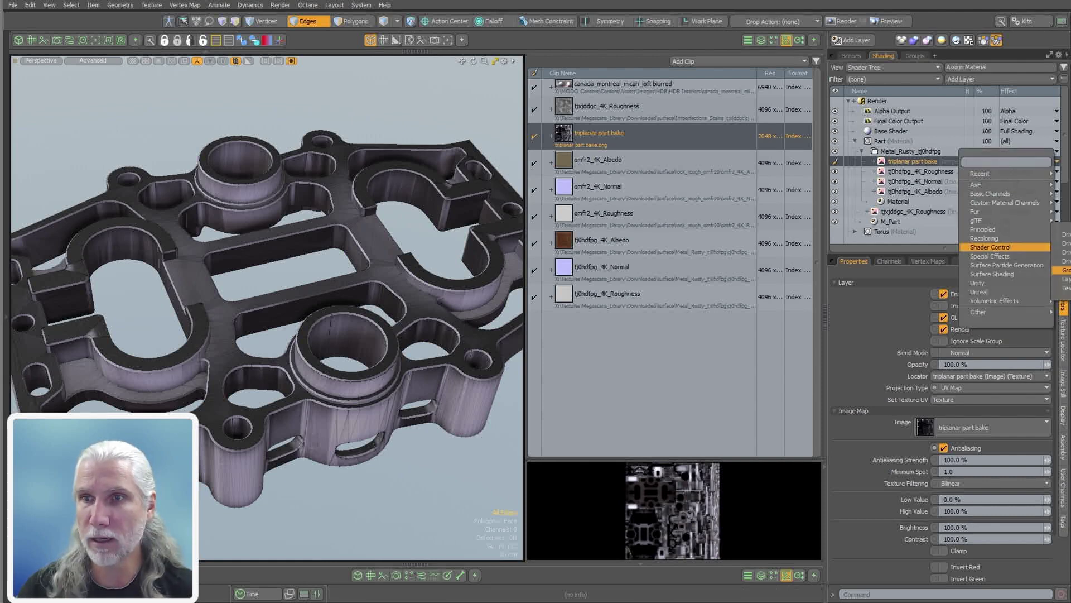
pyautogui.click(1063, 270)
# Invert the group mask and inspect the rust from a low side view.
pyautogui.moveTo(223, 279)
pyautogui.keyDown('alt'); pyautogui.mouseDown()
pyautogui.moveTo(262, 299)
pyautogui.moveTo(424, 268)
pyautogui.mouseUp(); pyautogui.keyUp('alt')
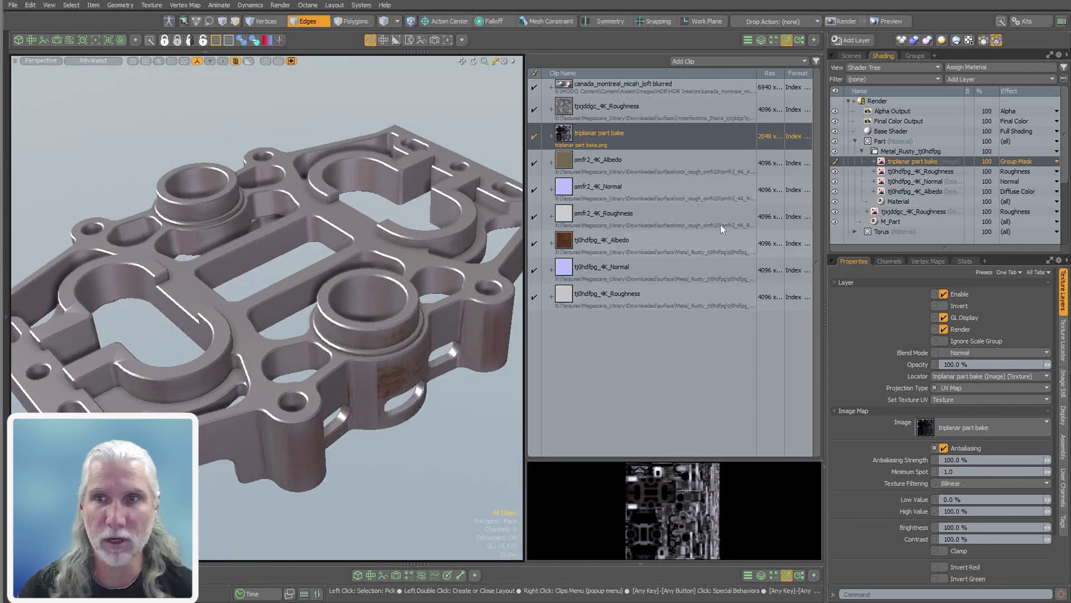
pyautogui.click(943, 305)
pyautogui.moveTo(447, 279)
pyautogui.keyDown('alt'); pyautogui.mouseDown()
pyautogui.moveTo(399, 237)
pyautogui.moveTo(425, 268)
pyautogui.moveTo(388, 272)
pyautogui.moveTo(205, 420)
pyautogui.moveTo(204, 339)
pyautogui.mouseUp(); pyautogui.keyUp('alt')
pyautogui.scroll(5, 424, 263)
pyautogui.scroll(-3, 425, 268)
pyautogui.scroll(-5, 425, 268)
pyautogui.scroll(5, 205, 420)
pyautogui.scroll(-5, 206, 420)
pyautogui.scroll(3, 203, 339)
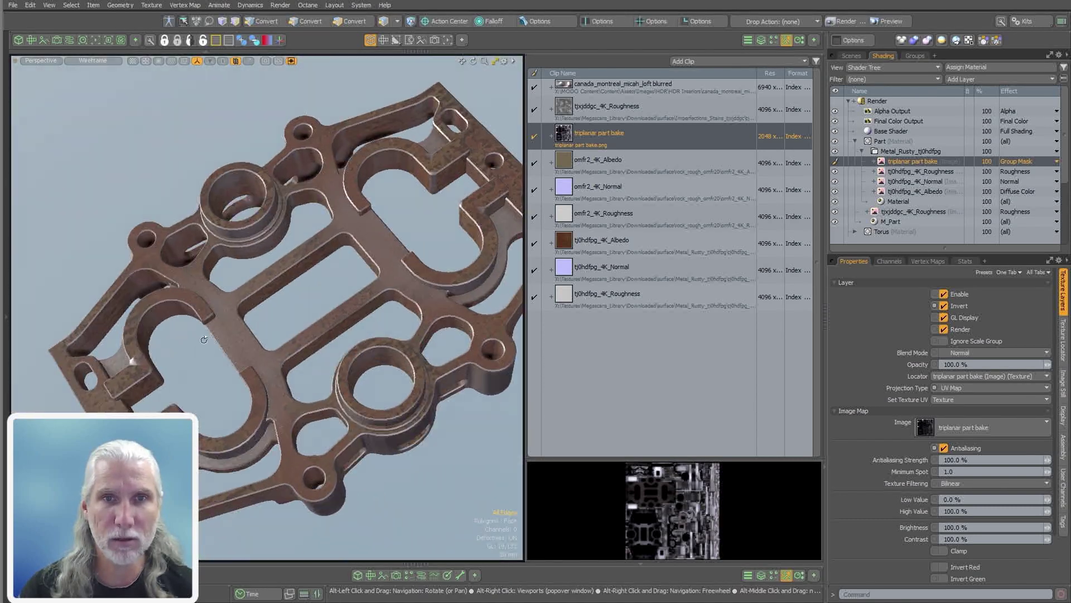
pyautogui.scroll(-3, 204, 339)
# Close the Clips list and view the part from another angle.
pyautogui.click(788, 40)
pyautogui.scroll(-2, 572, 395)
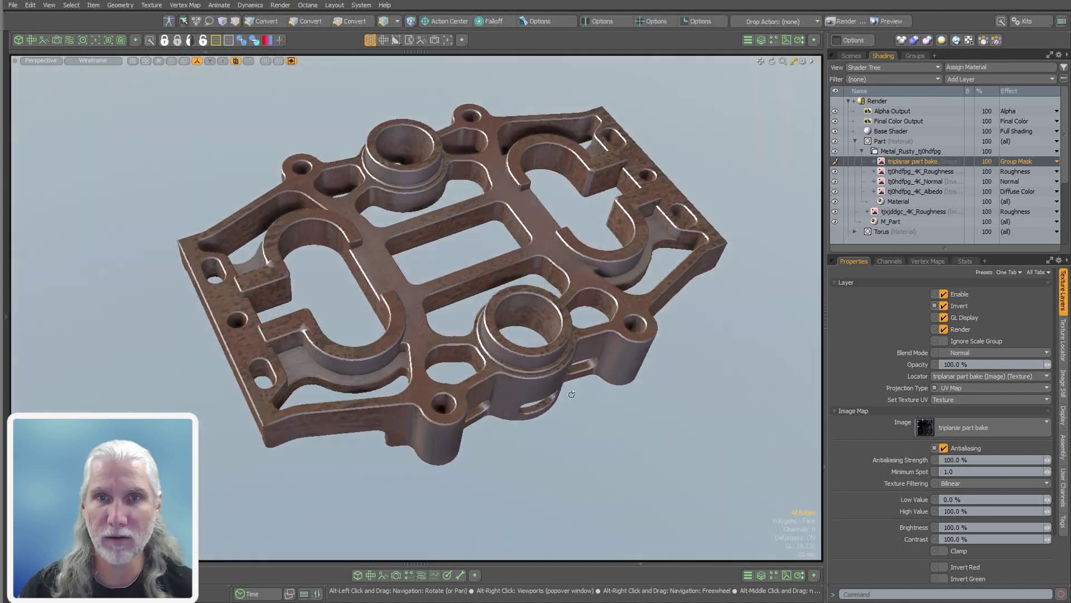
pyautogui.moveTo(572, 395)
pyautogui.keyDown('alt'); pyautogui.mouseDown()
pyautogui.moveTo(313, 422)
pyautogui.moveTo(268, 500)
pyautogui.mouseUp(); pyautogui.keyUp('alt')
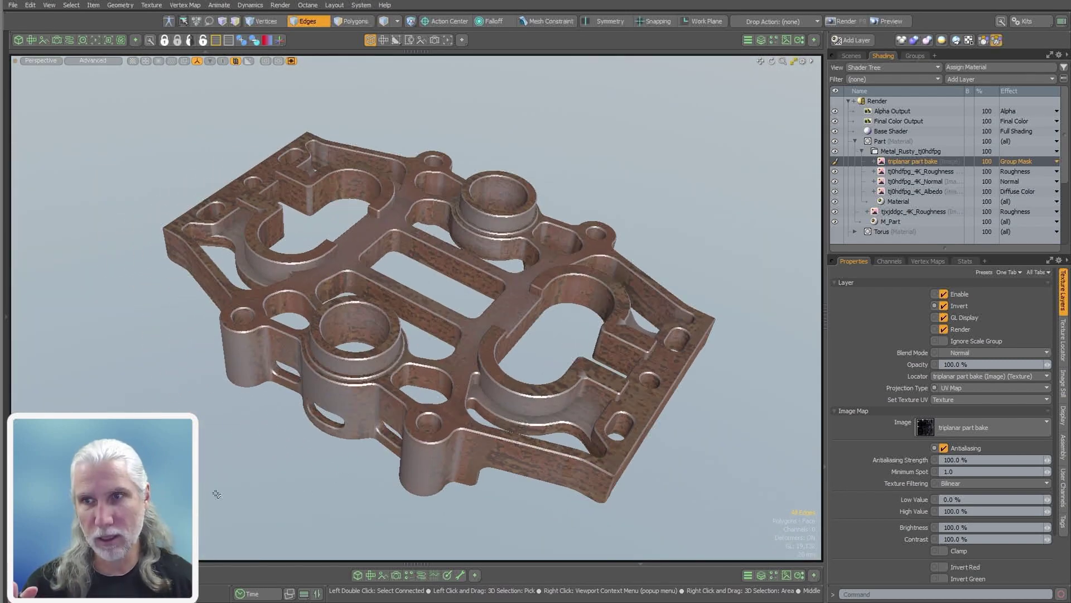